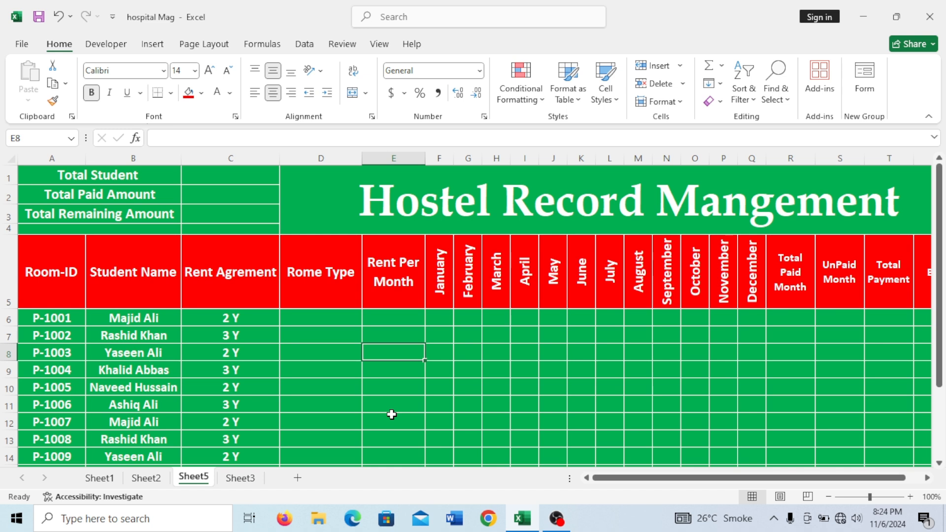
Examine the Room-ID, Student Name, Rent Agrement and Rome Type columns of the hostel record on Sheet5.
left_click(342, 349)
left_click(461, 346)
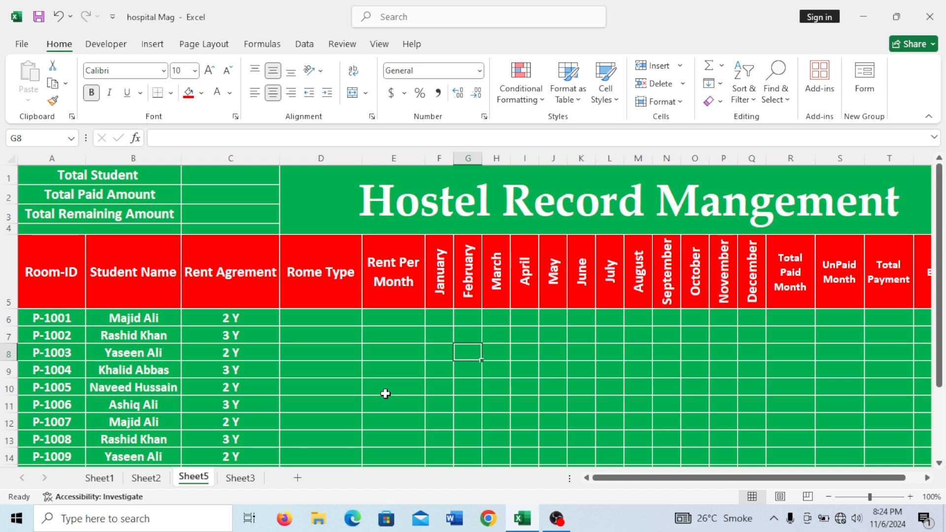
left_click(271, 351)
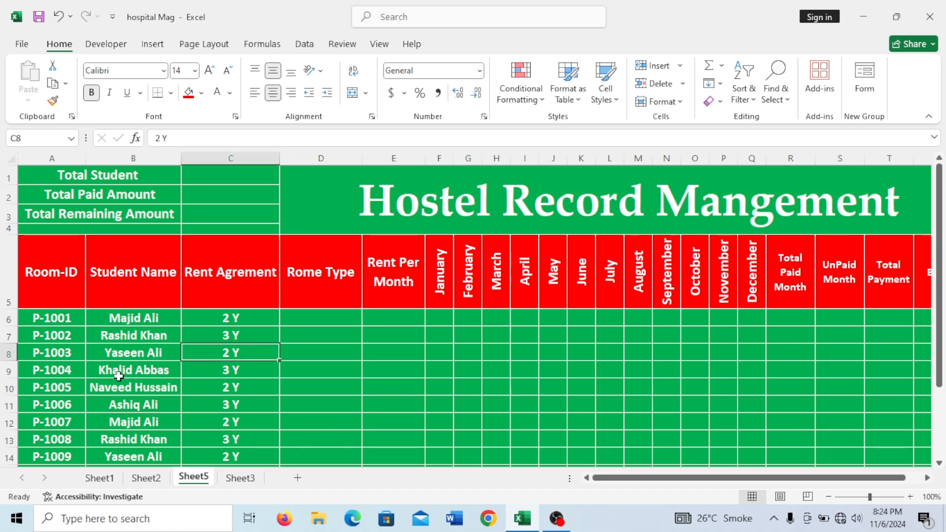
left_click(68, 280)
left_click(143, 279)
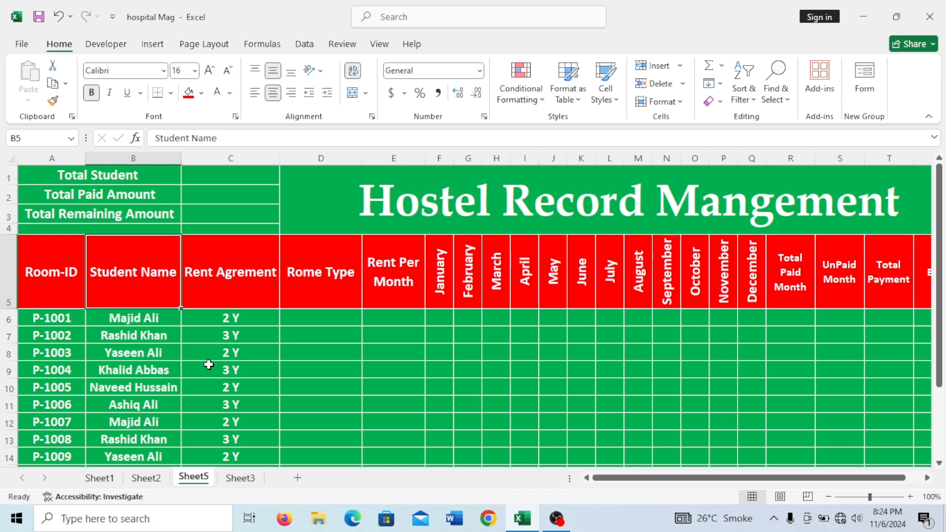
left_click(239, 284)
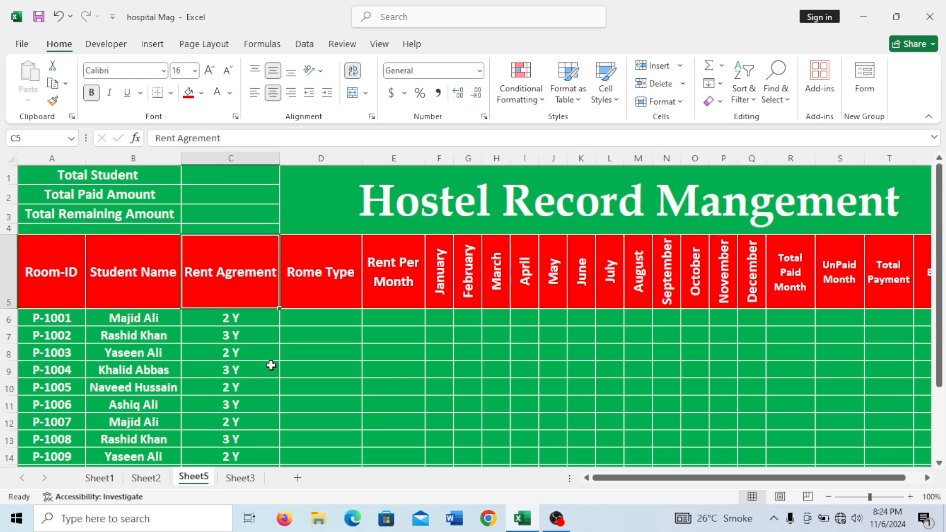
left_click(313, 321)
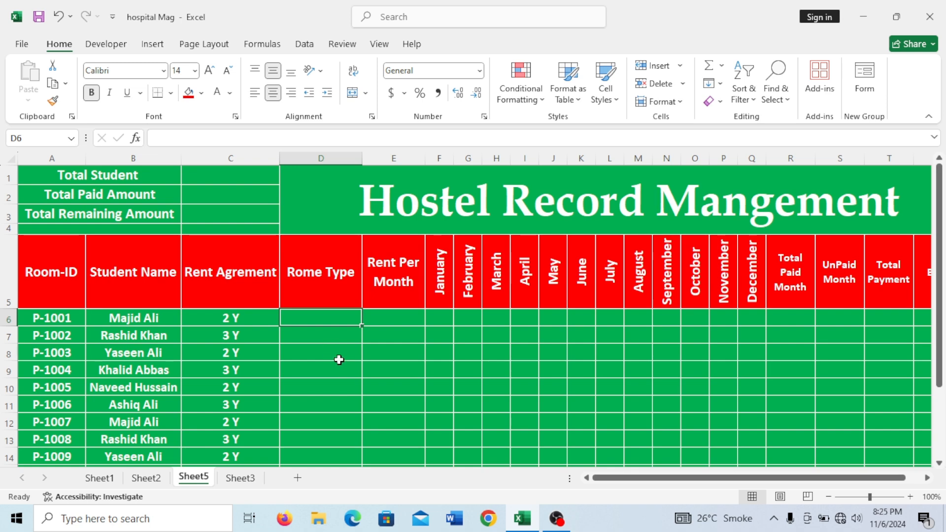
Review the room types and their rents in the Sheet3 table, and return to the hostel record on Sheet5.
left_click(239, 479)
left_click(340, 329)
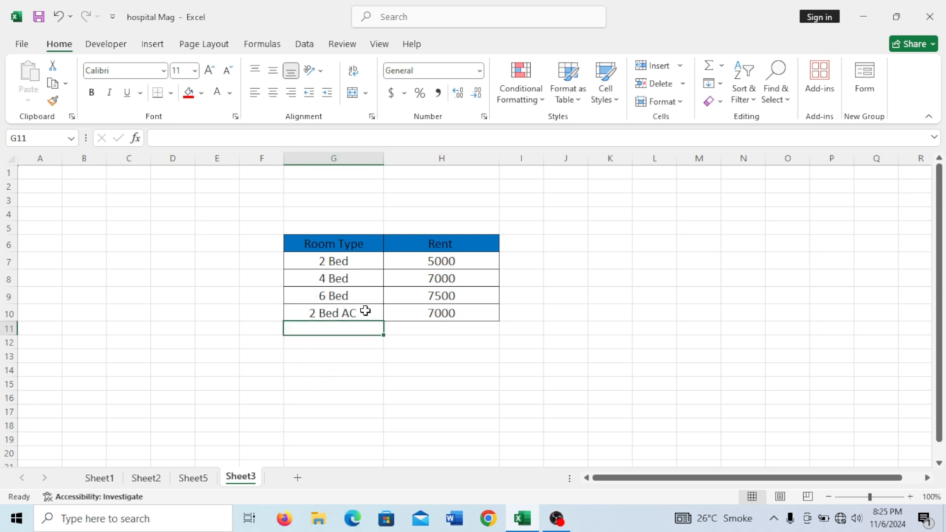
left_click(363, 264)
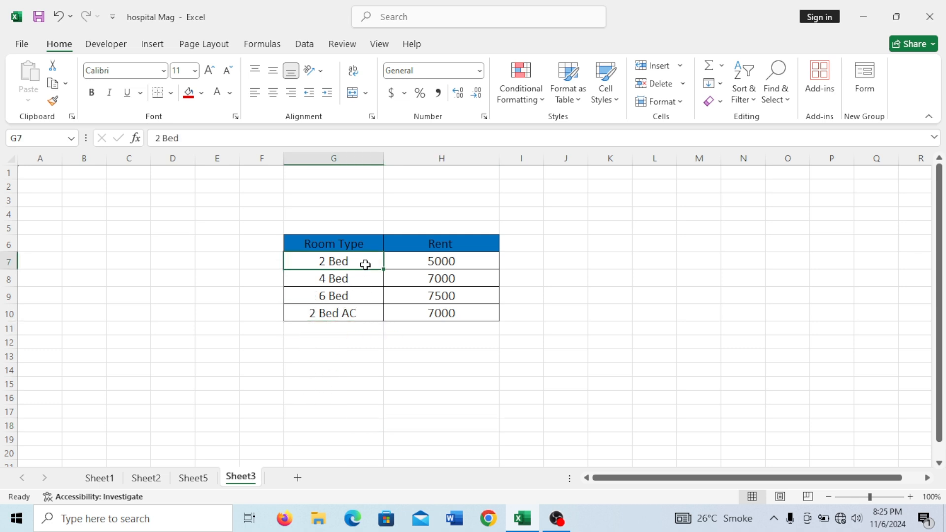
left_click(365, 278)
left_click(365, 291)
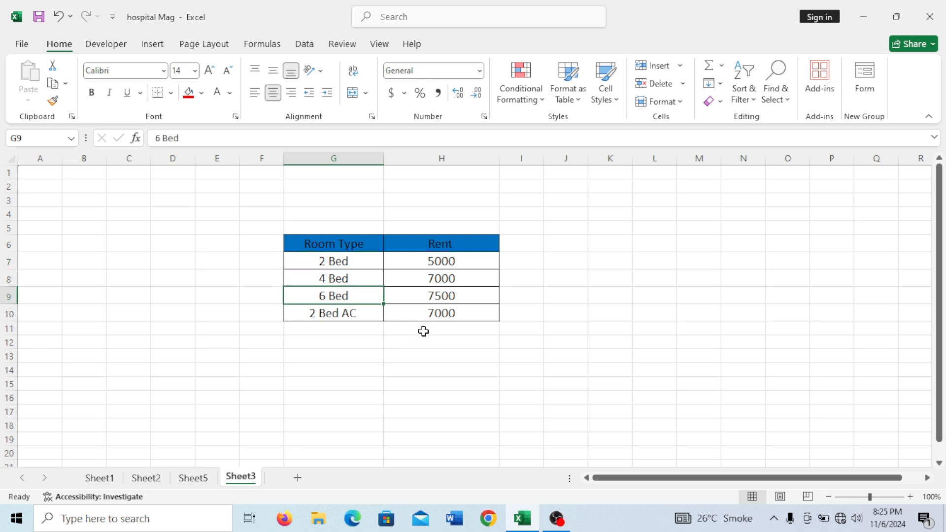
left_click(450, 262)
left_click(453, 277)
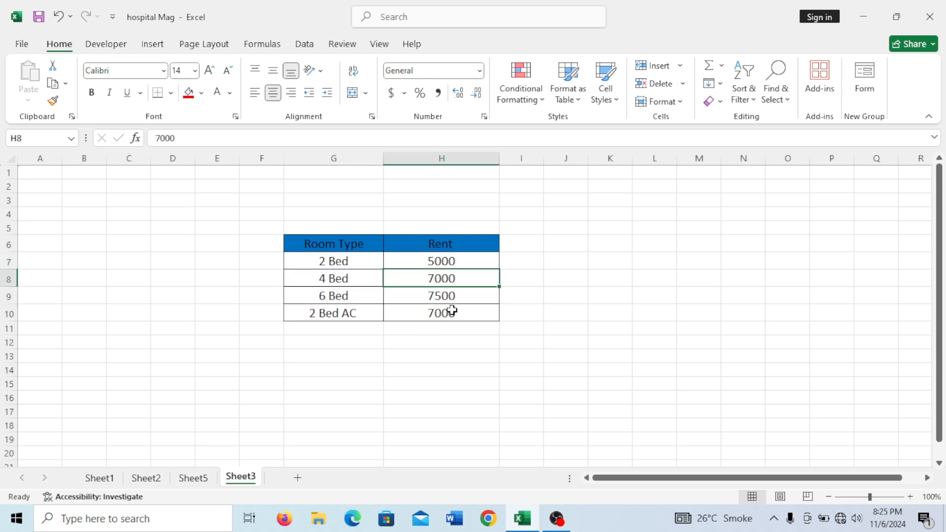
left_click(452, 313)
left_click(193, 478)
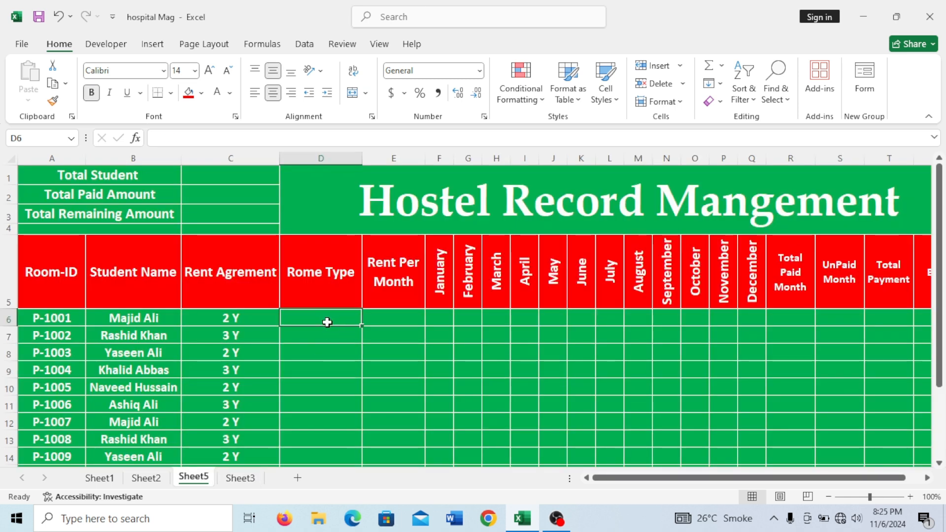
left_click(394, 323)
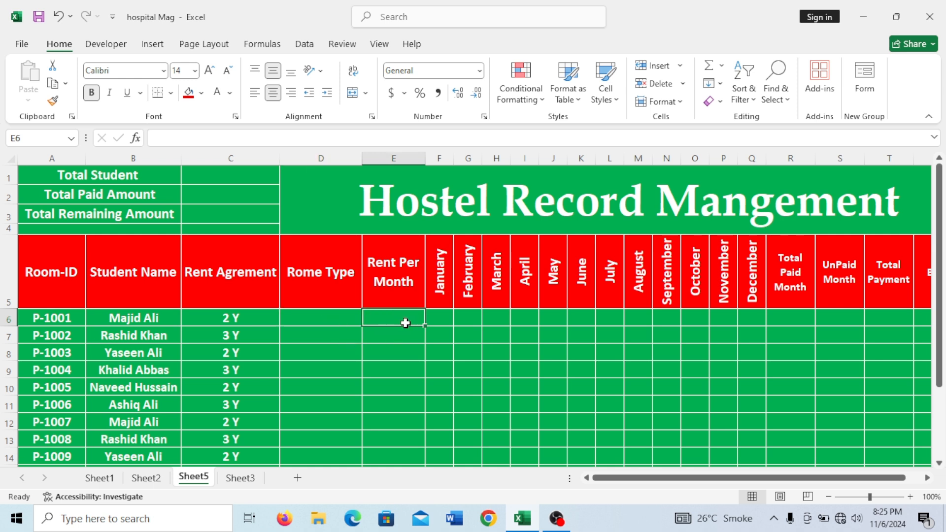
Add list data validation with an in-cell dropdown to Rome Type cells D6:D19, using =Sheet3!$G$7:$G$10 as the source.
left_click_drag(328, 318, 339, 402)
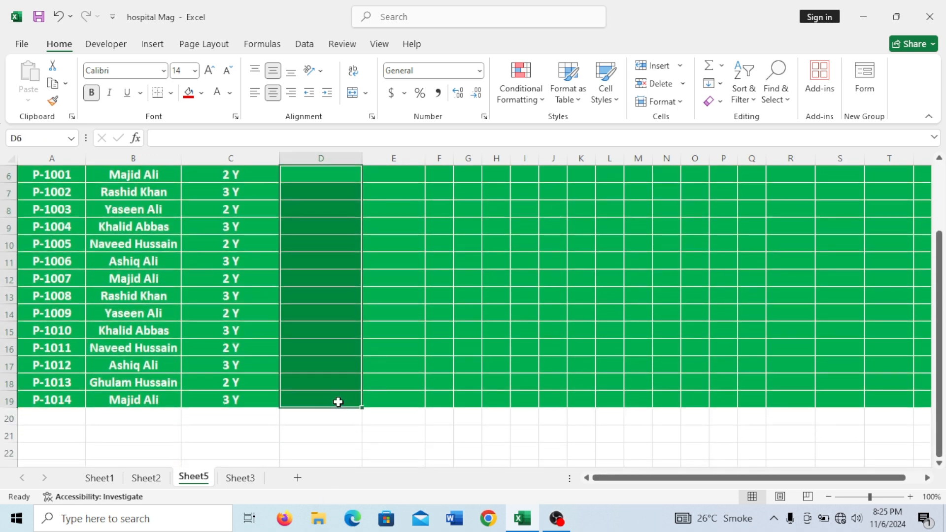
scroll(338, 402, "up", 2)
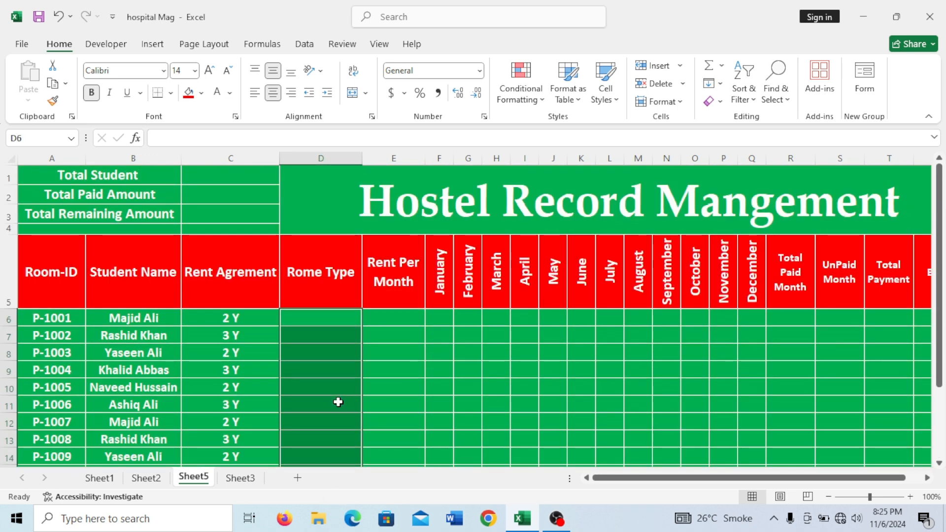
left_click(303, 45)
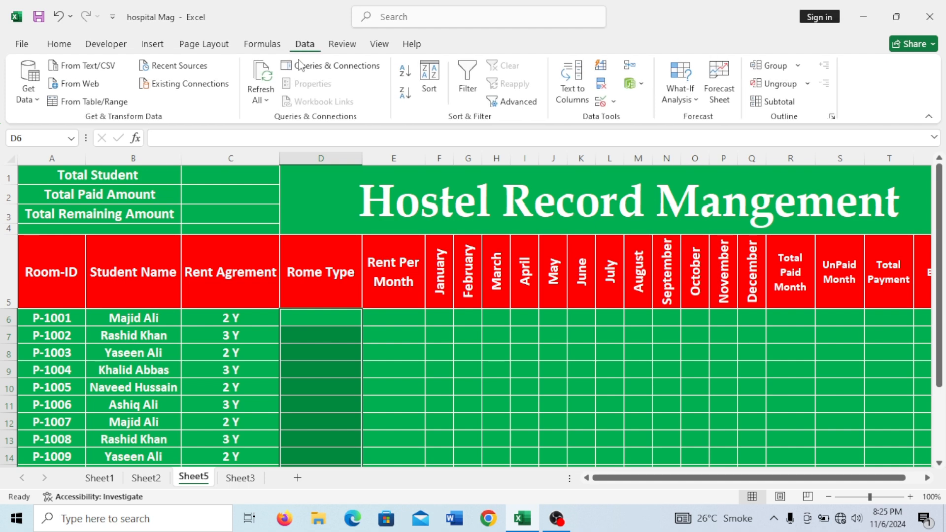
left_click(601, 102)
left_click(448, 230)
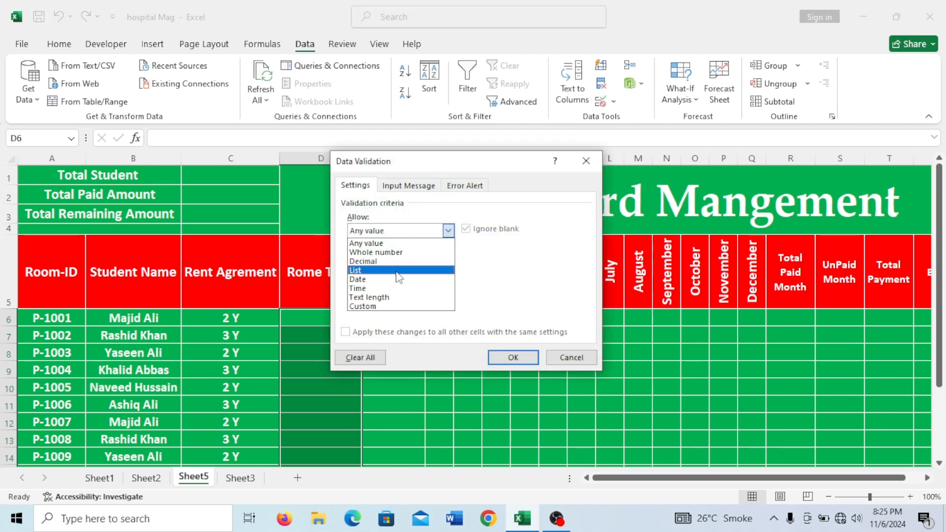
left_click(397, 270)
left_click(396, 288)
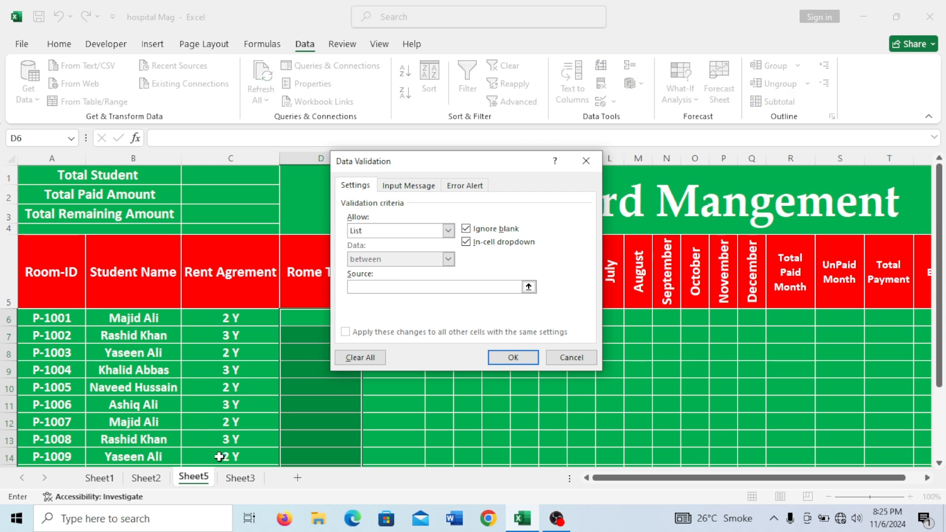
left_click(240, 477)
left_click_drag(457, 161, 574, 127)
left_click_drag(354, 262, 351, 311)
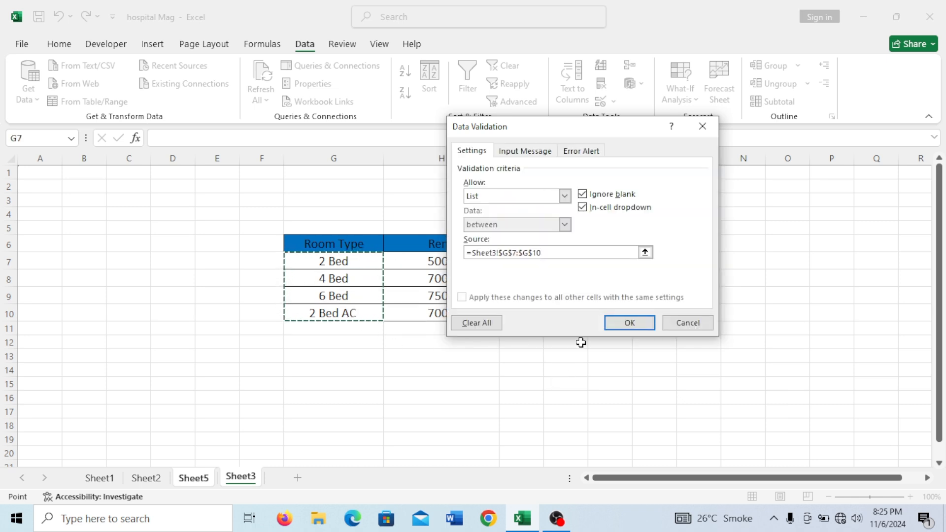
left_click(620, 323)
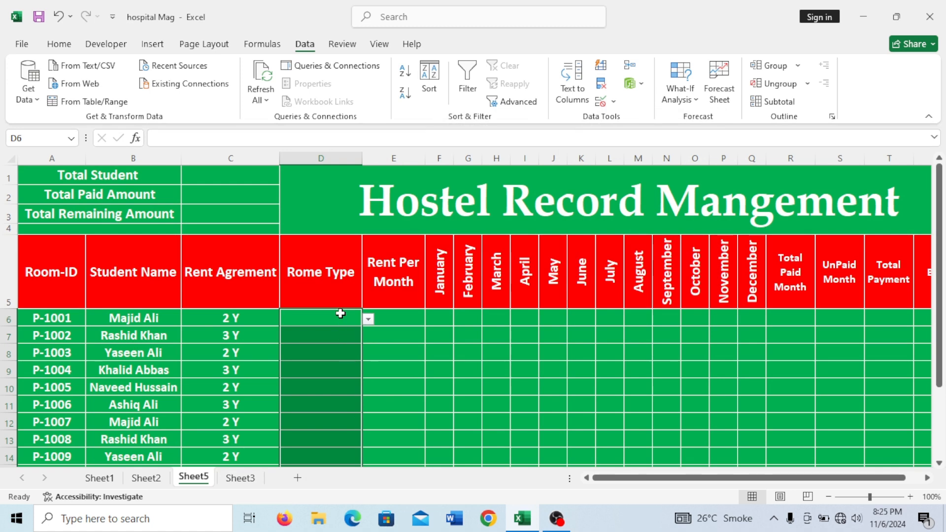
Choose 4 Bed as the room type in D6 and D7, and 6 Bed in D8.
left_click(368, 319)
left_click(342, 350)
left_click(345, 335)
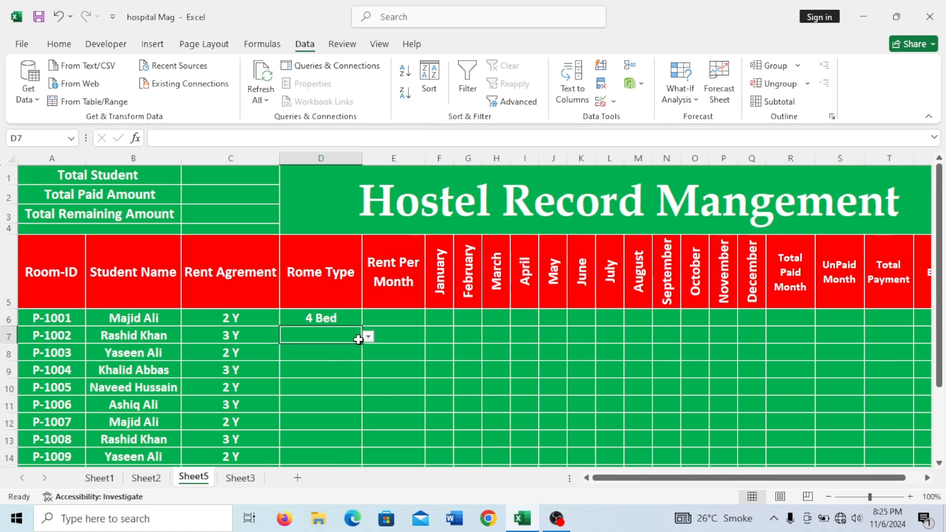
left_click(368, 337)
left_click(335, 351)
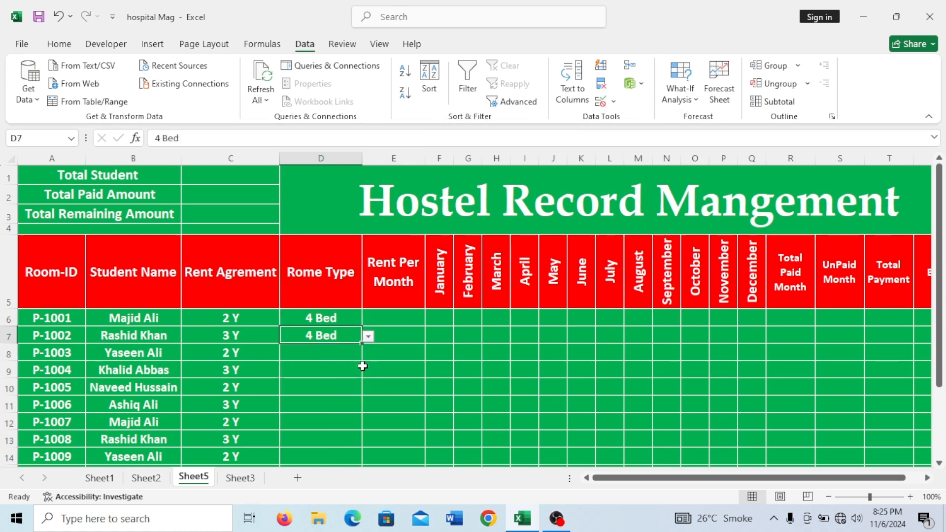
left_click(358, 356)
left_click(368, 354)
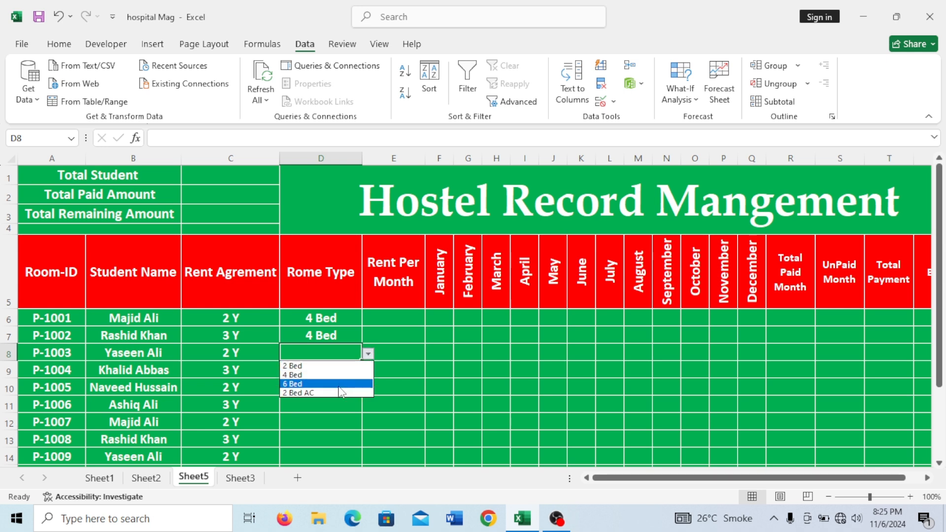
left_click(340, 386)
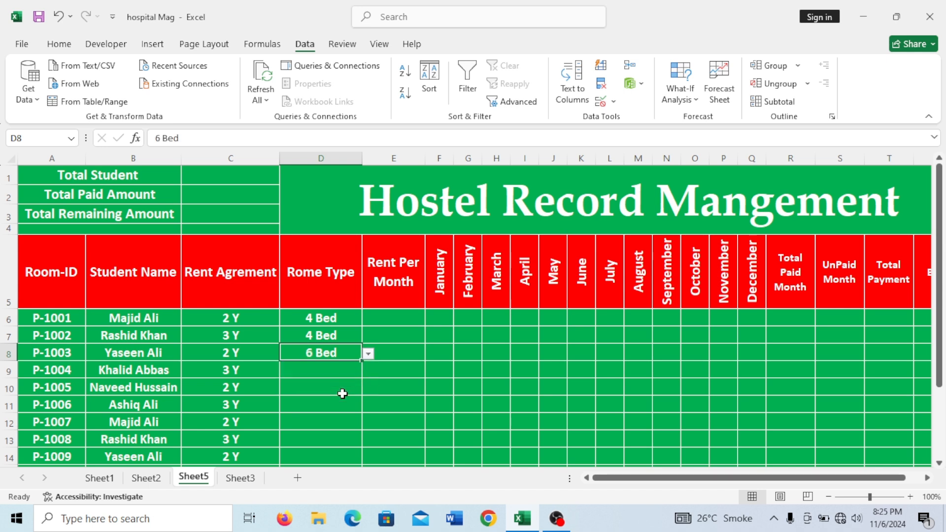
left_click(338, 371)
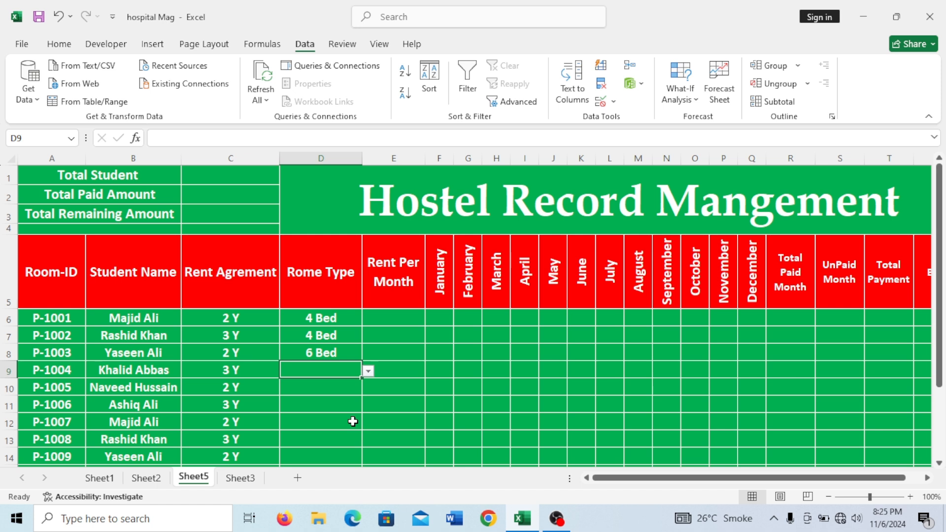
Compare the first record's Rome Type and Rent Per Month cells with the rent table on Sheet3.
left_click(389, 315)
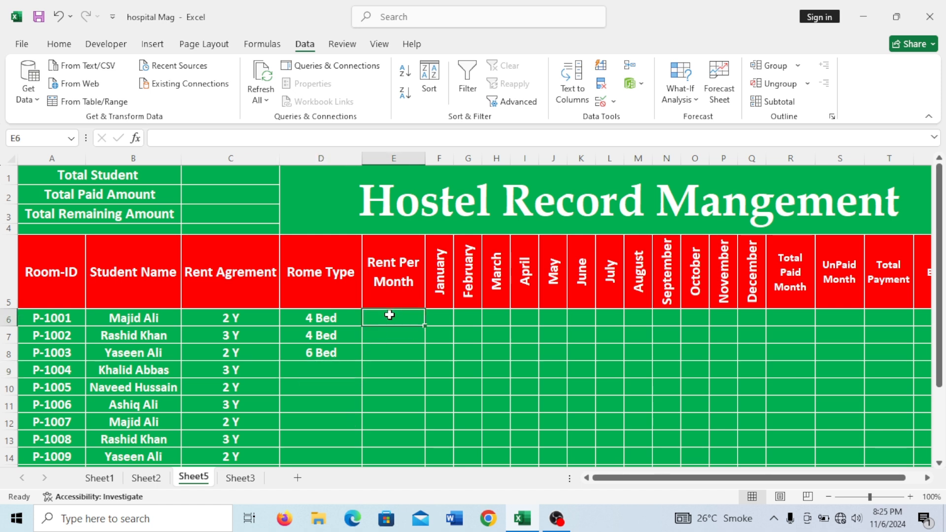
left_click(327, 324)
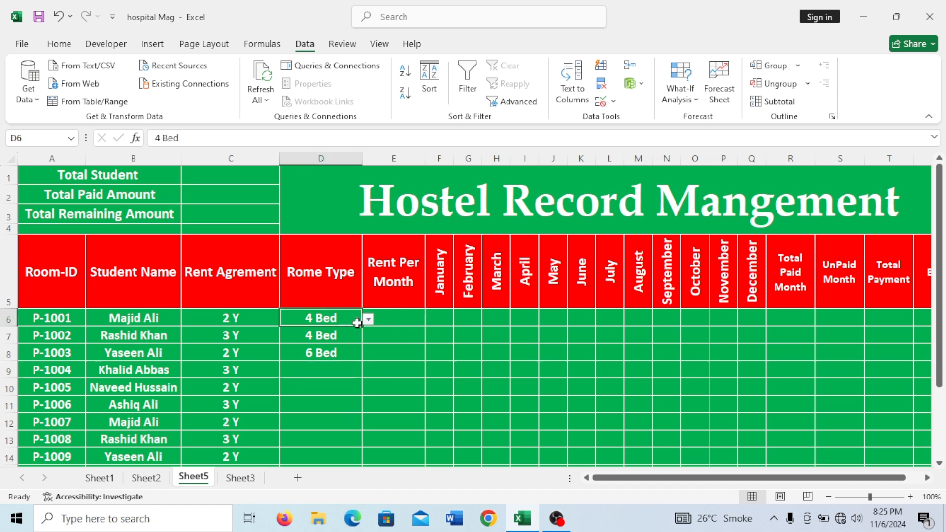
left_click(383, 321)
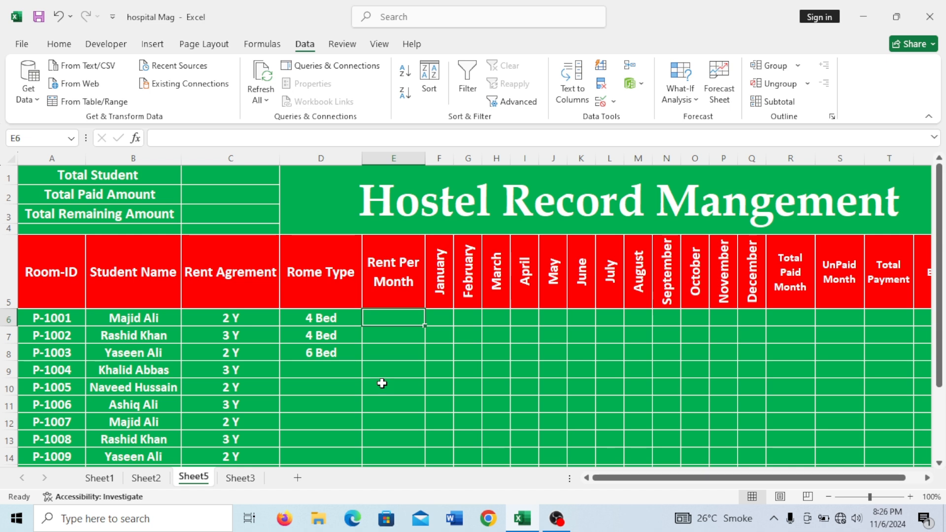
left_click(344, 325)
left_click(393, 319)
left_click(240, 478)
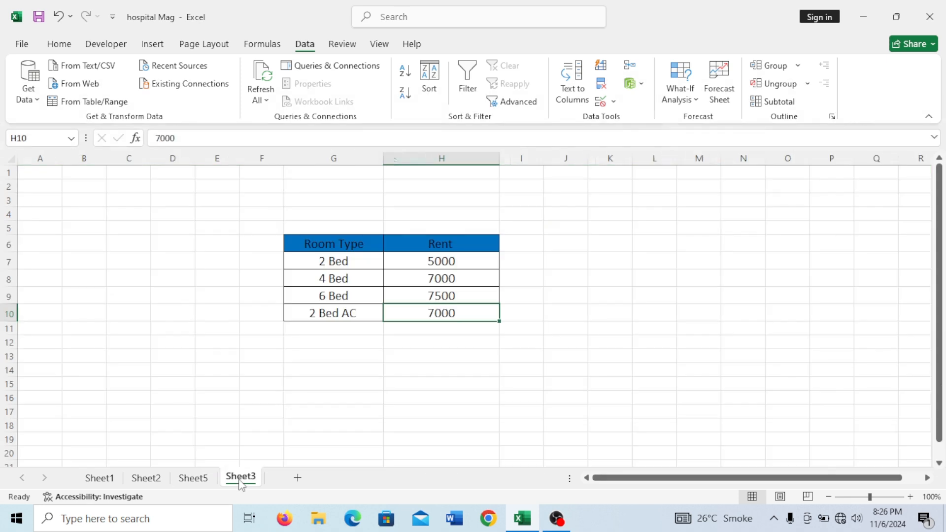
left_click(430, 264)
left_click(194, 478)
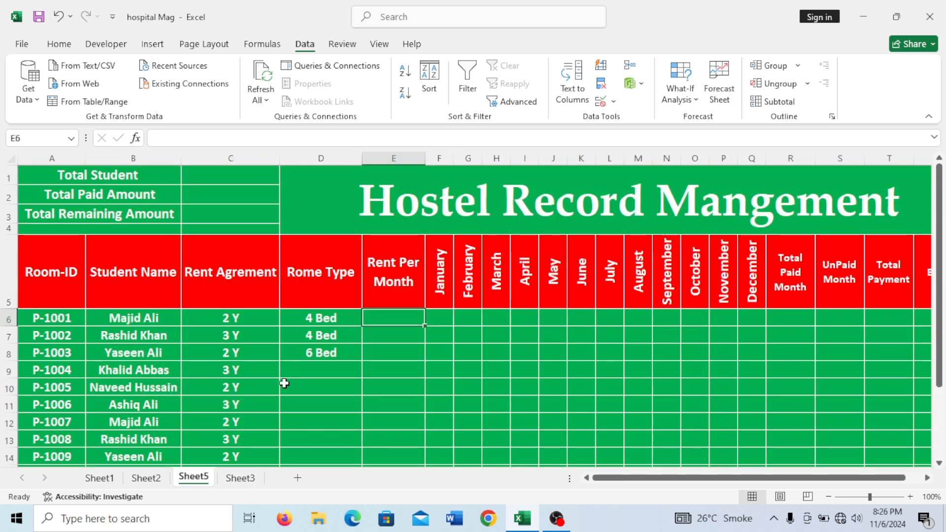
left_click(332, 318)
Enter =VLOOKUP(D6,Sheet3!$G$6:$H$10,2,0) in the first record's Rent Per Month cell E6 to look up its rent.
left_click(394, 316)
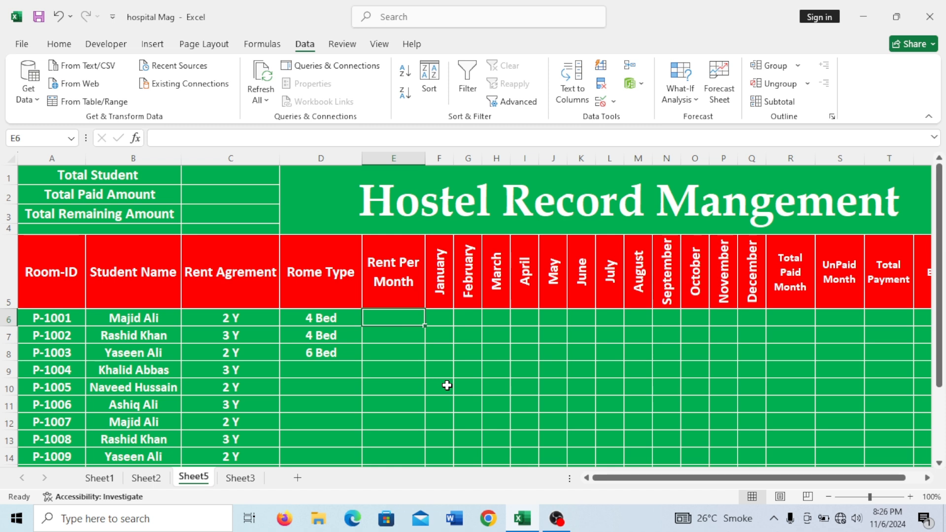
type("=")
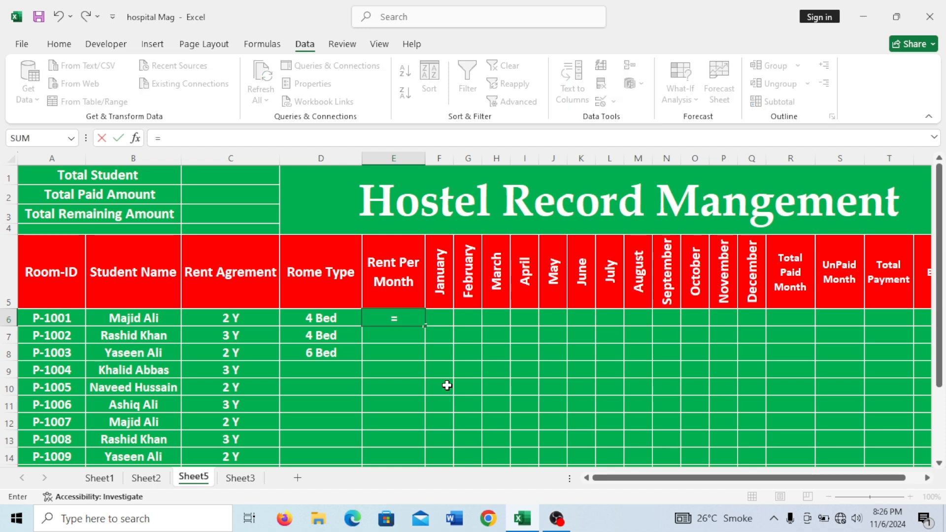
type("vlo")
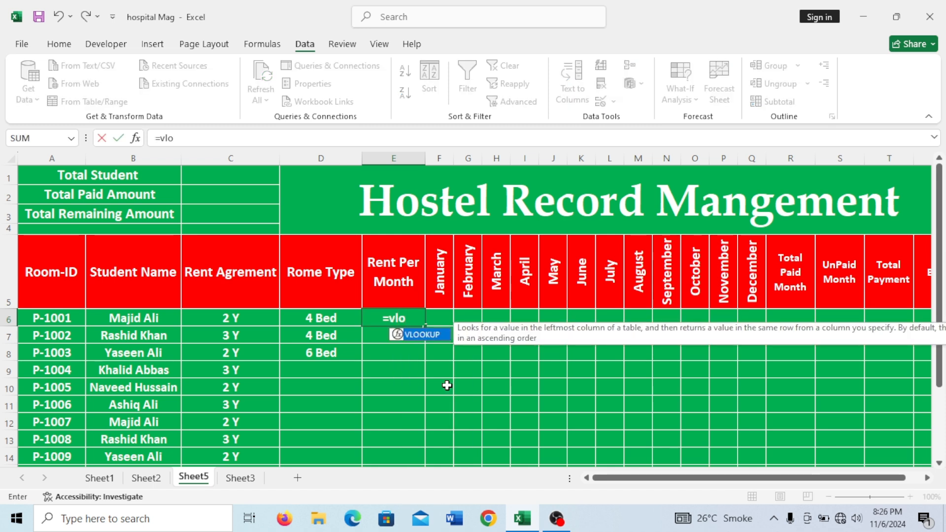
key("Tab")
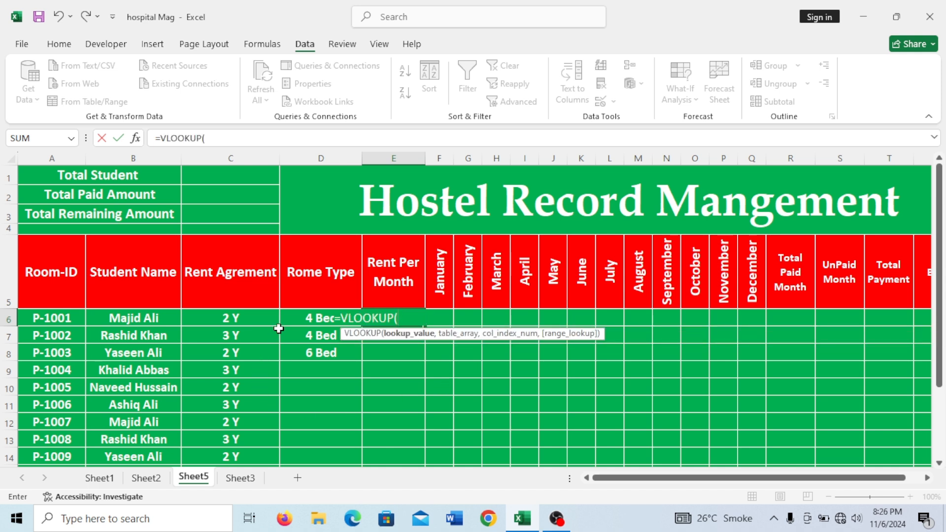
left_click(288, 319)
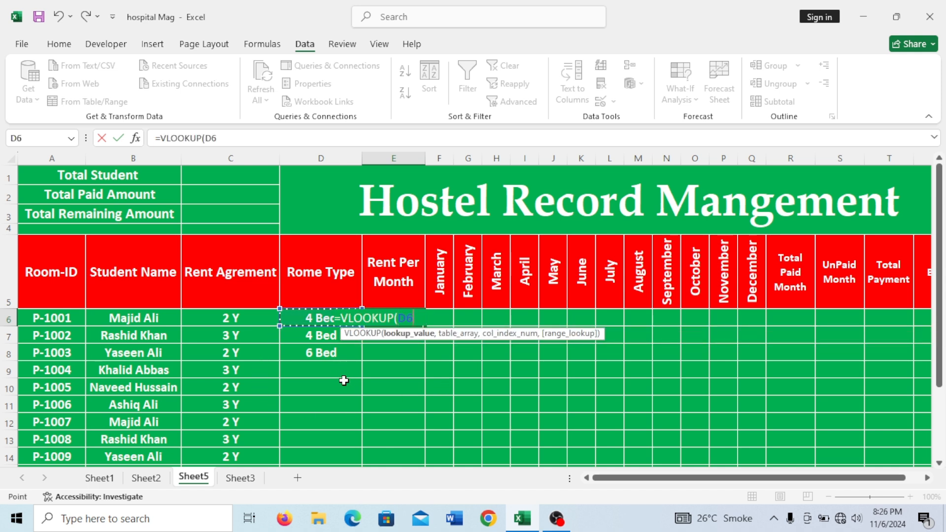
type(",")
left_click(240, 477)
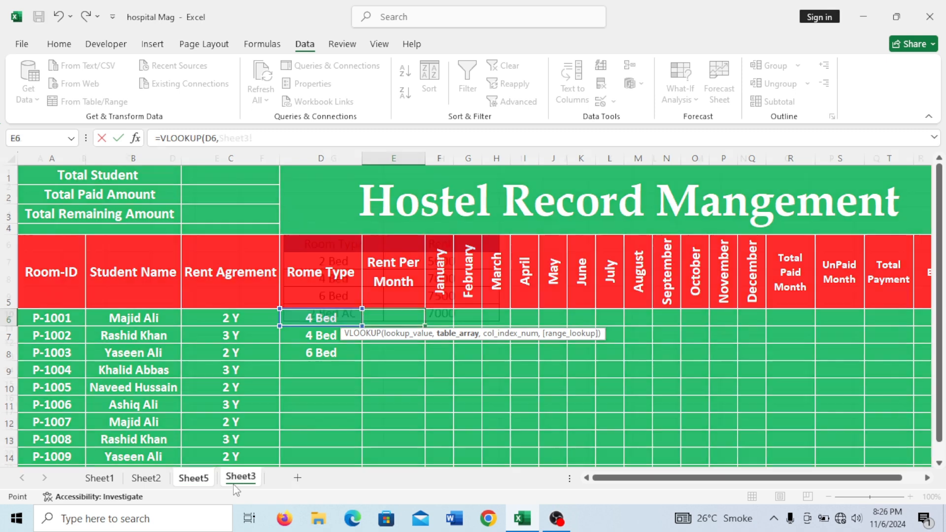
left_click_drag(318, 246, 429, 317)
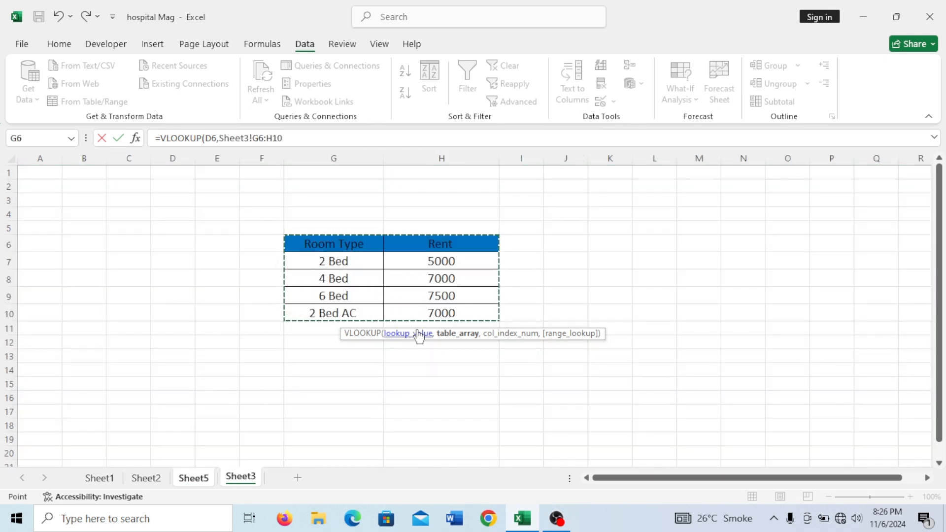
key("F4")
type(",")
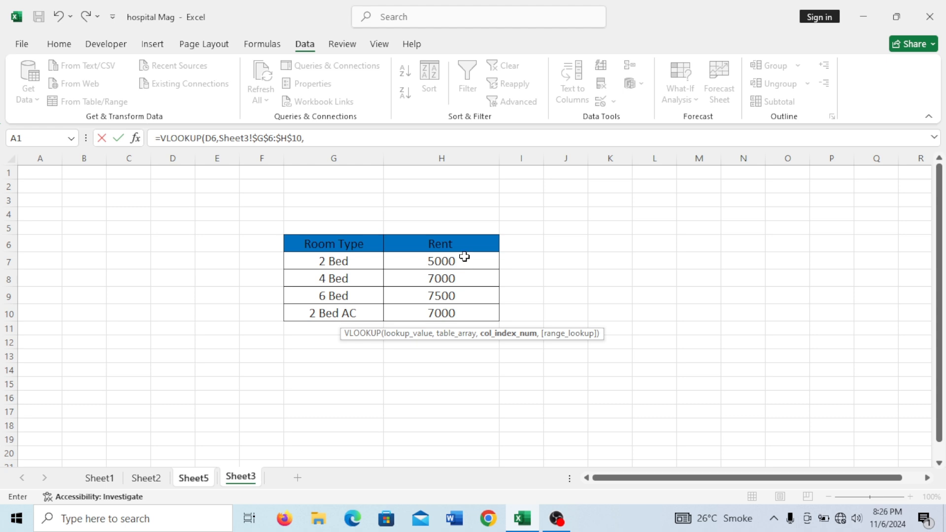
left_click(344, 139)
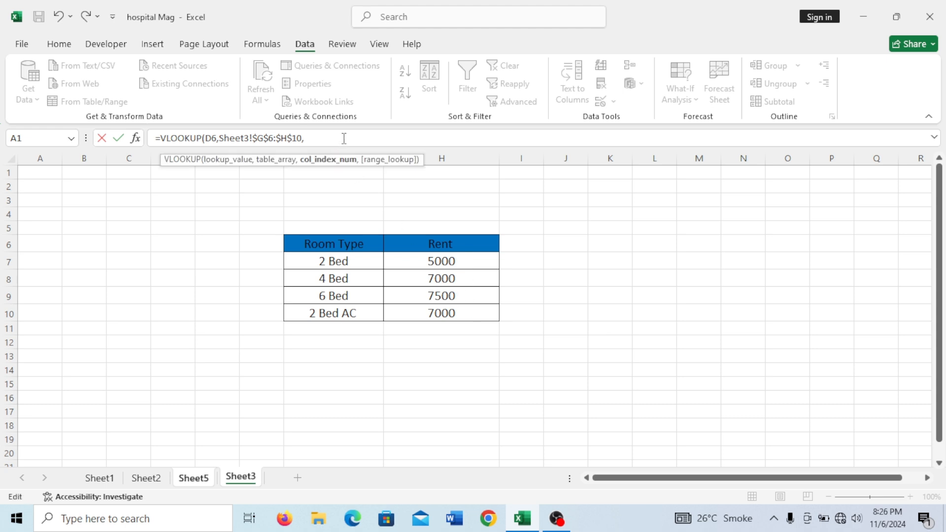
type(",")
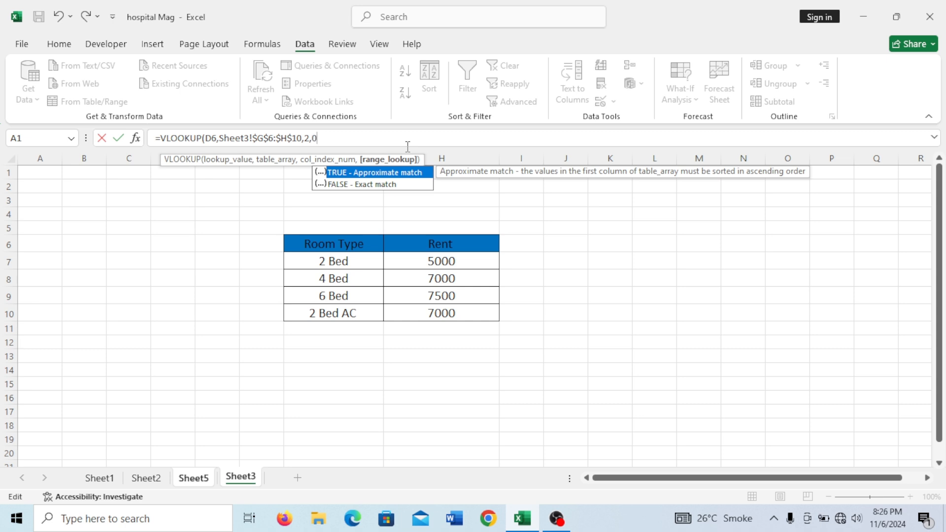
type("0)")
key("Return")
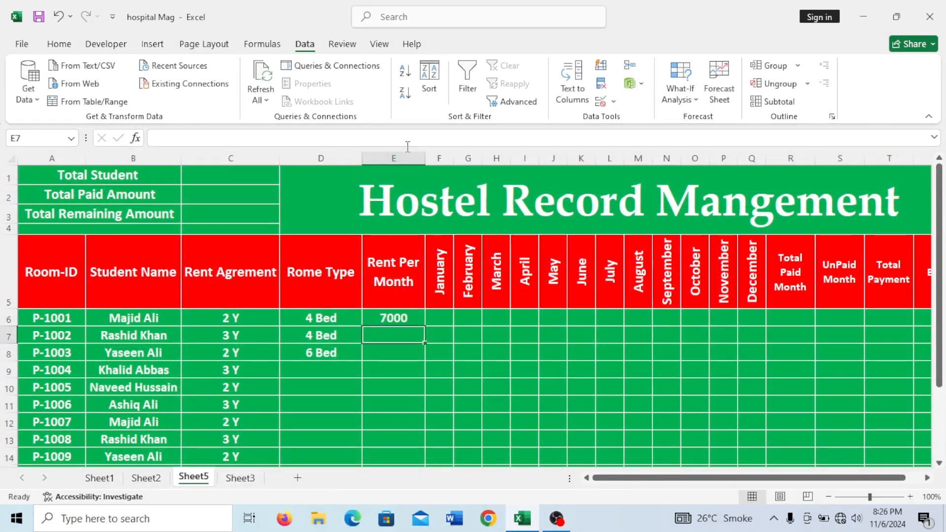
Fill the VLOOKUP formula from E6 down the Rent Per Month column to the last record.
left_click(324, 339)
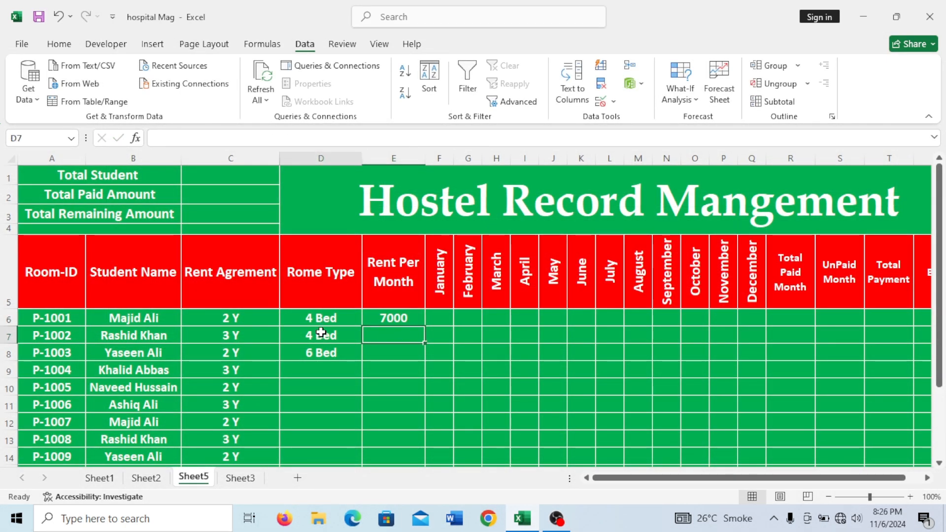
left_click(367, 336)
left_click(345, 358)
left_click(338, 317)
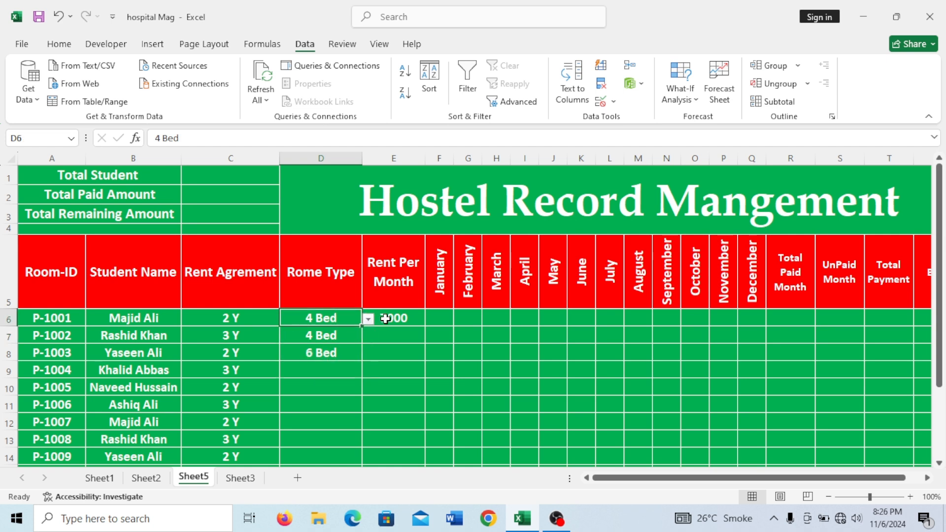
left_click(394, 319)
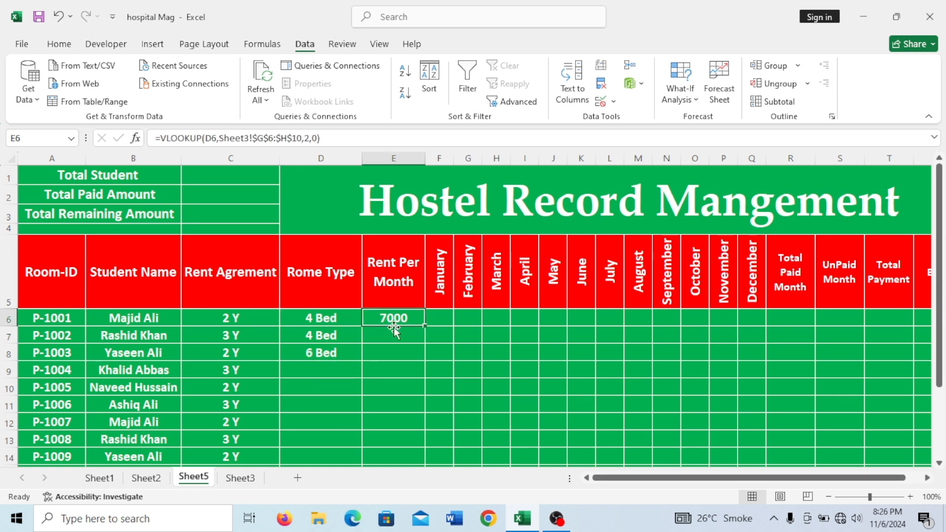
double_click(424, 325)
left_click(396, 385)
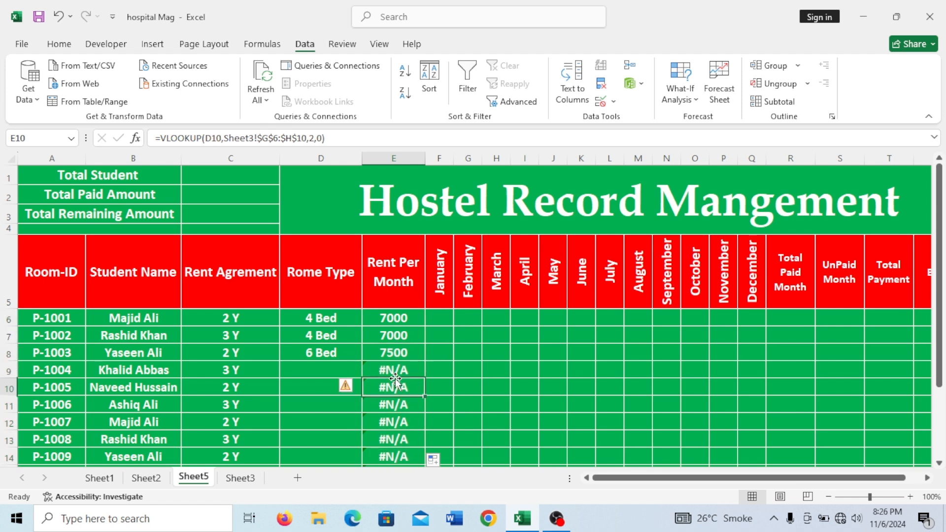
Choose 2 Bed AC as the room type in D9.
left_click(394, 340)
left_click(322, 353)
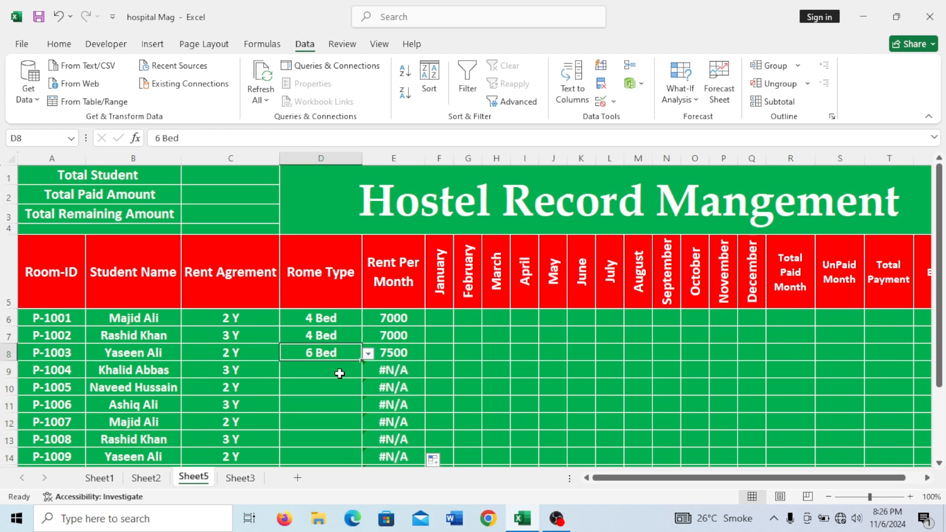
left_click(347, 370)
left_click(367, 371)
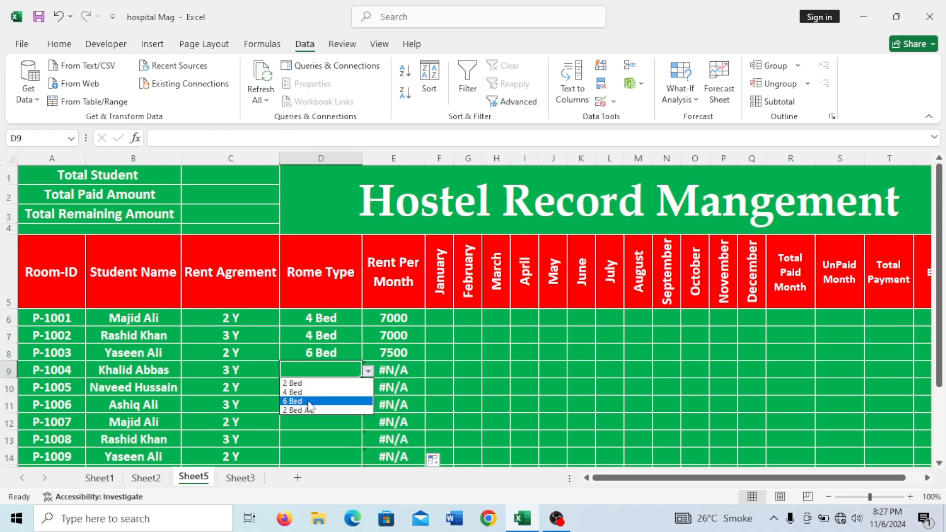
left_click(306, 410)
left_click(405, 386)
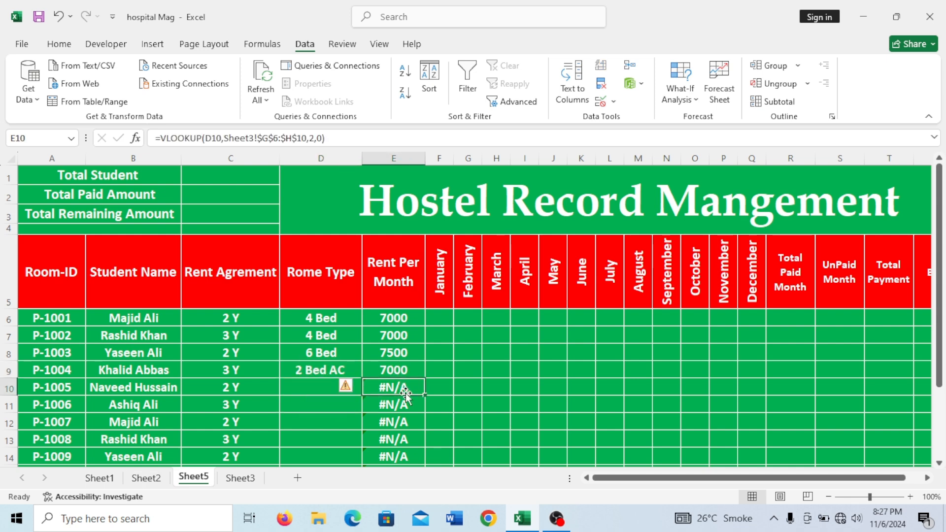
Wrap the rent lookup in E6 in IFERROR so errors return blank: =IFERROR(VLOOKUP(D6,Sheet3!$G$6:$H$10,2,0),"").
scroll(427, 419, "down", 1)
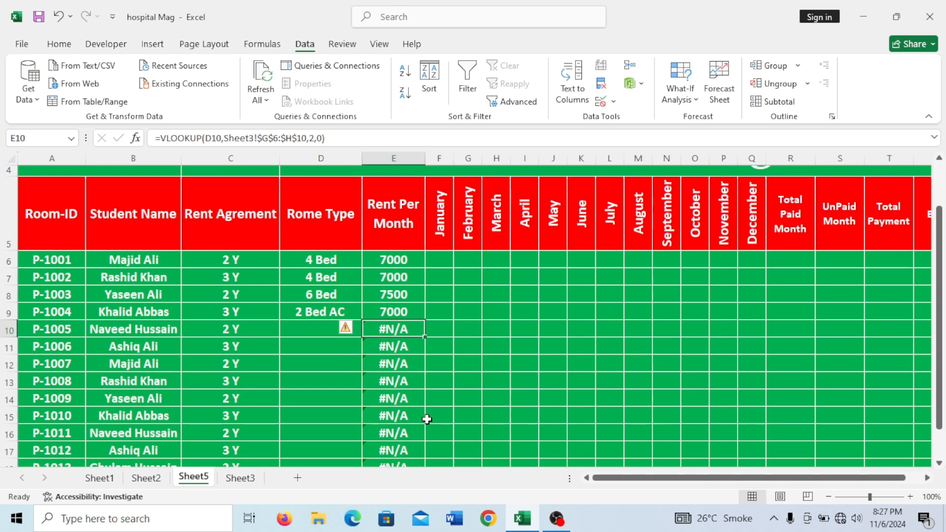
scroll(426, 420, "down", 1)
scroll(427, 419, "up", 2)
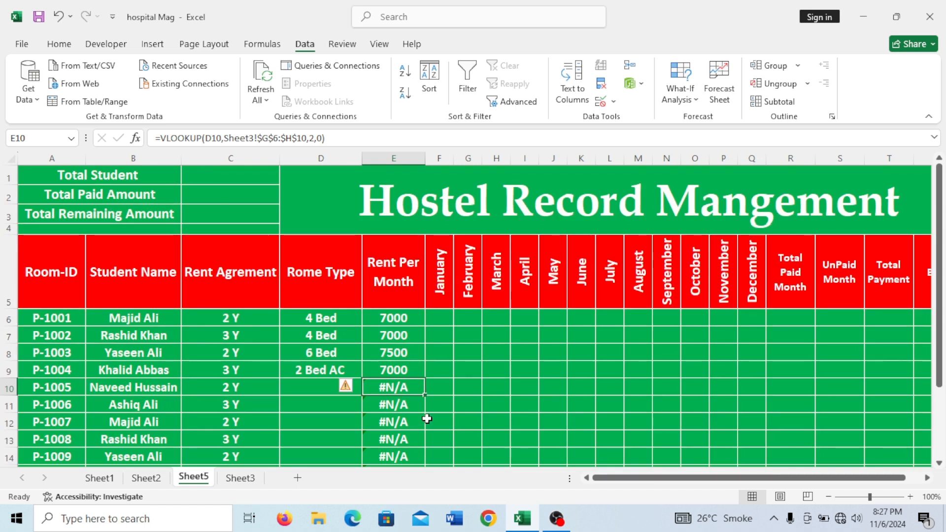
left_click(322, 390)
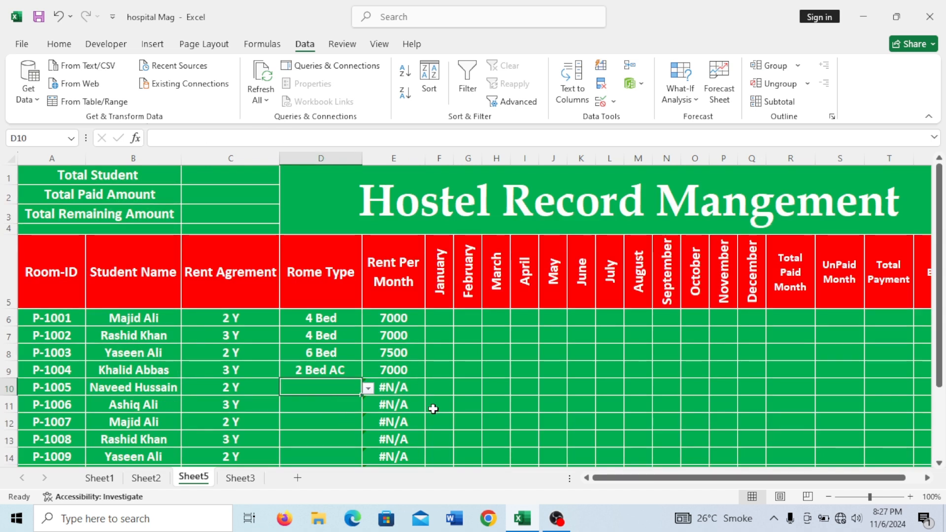
left_click(395, 313)
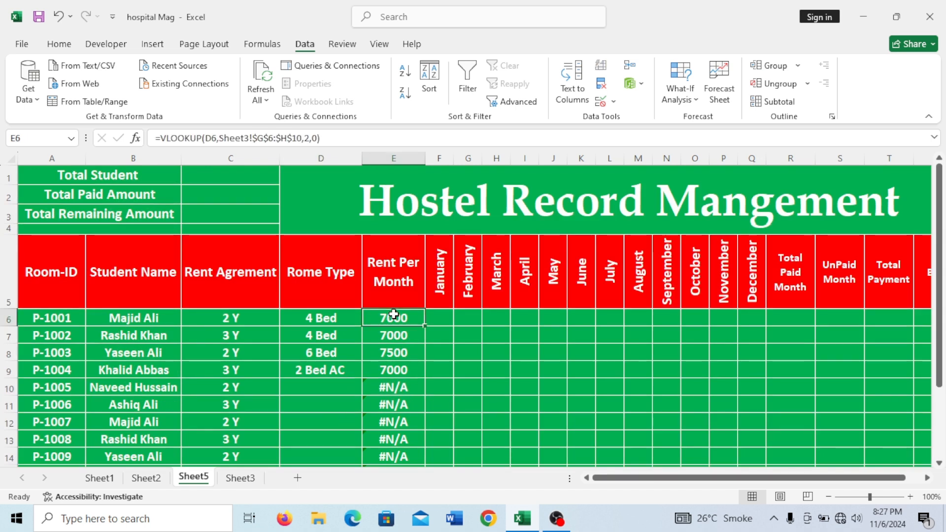
double_click(400, 318)
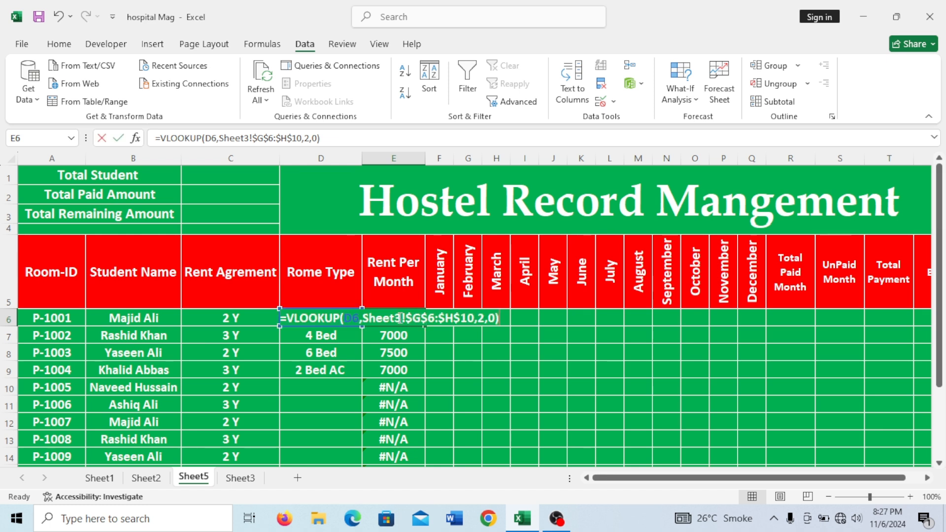
left_click(292, 317)
left_click(287, 315)
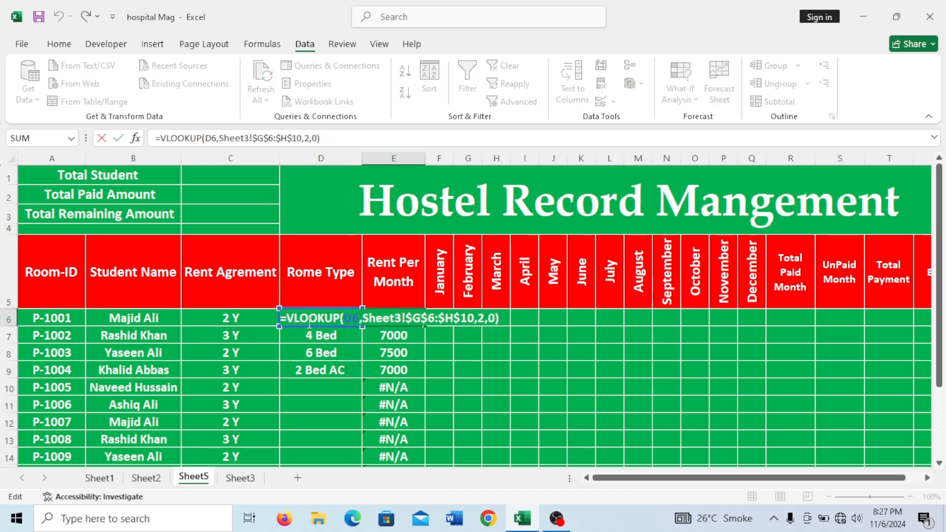
type("ifw")
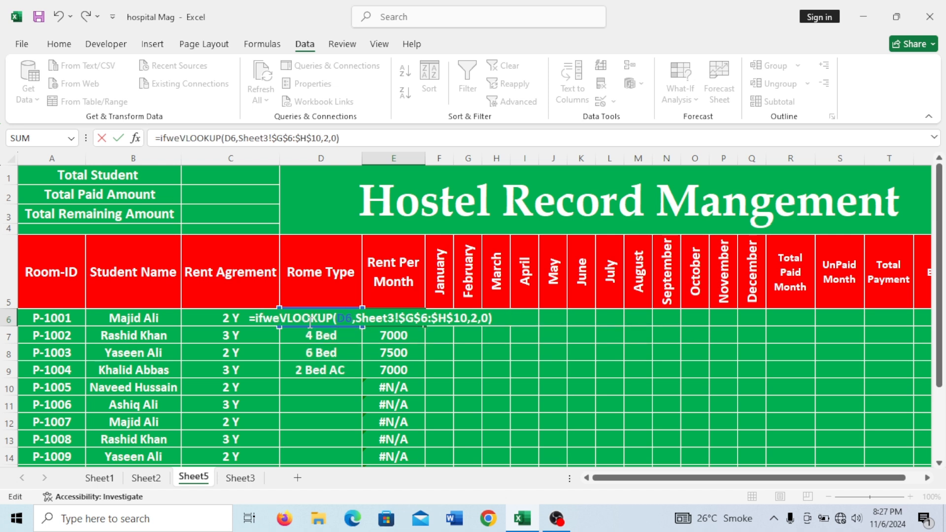
key("BackSpace")
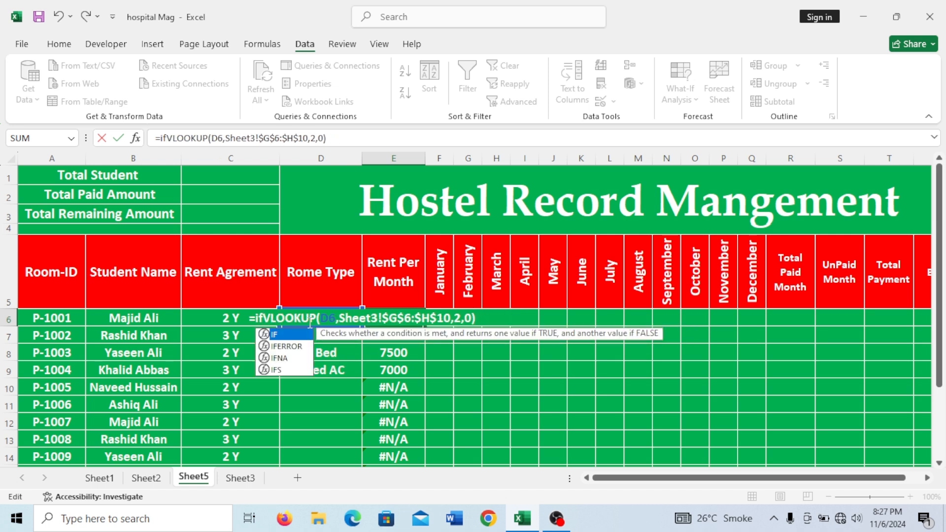
type("error")
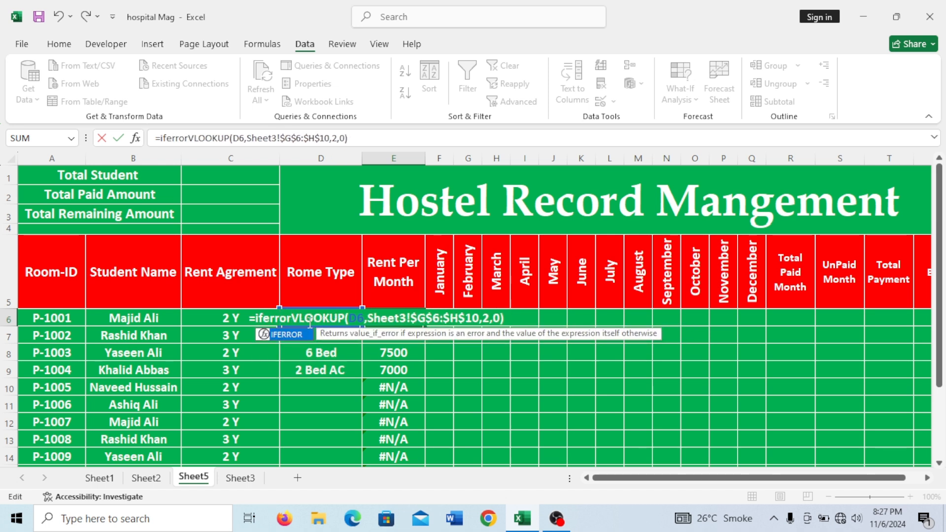
type("(")
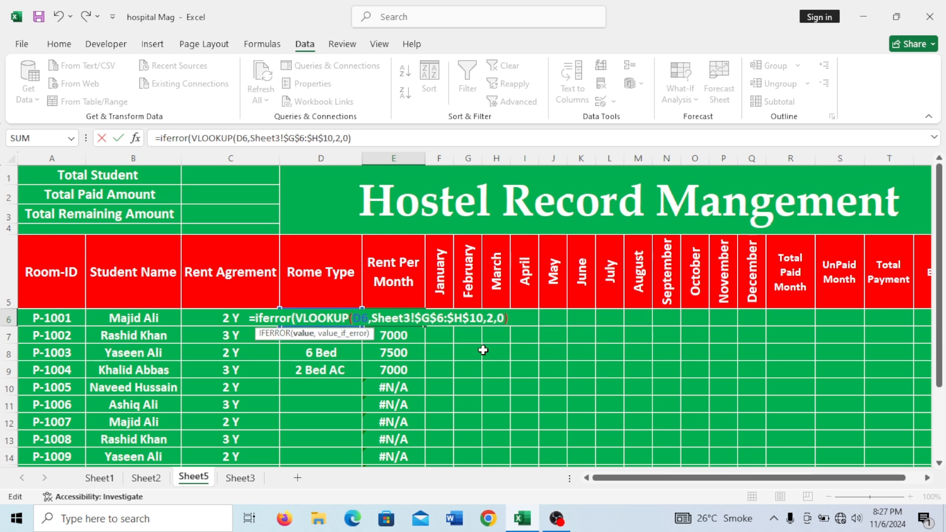
type(",")
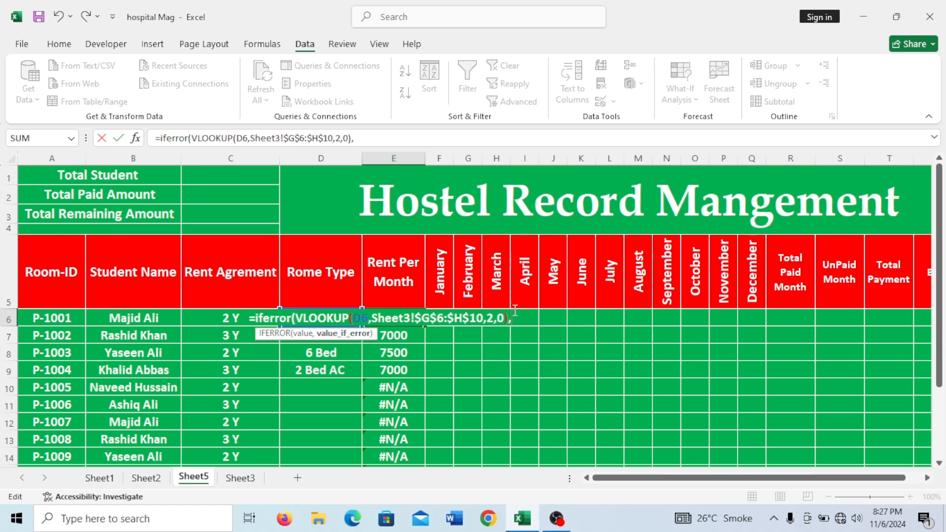
type("\"\")")
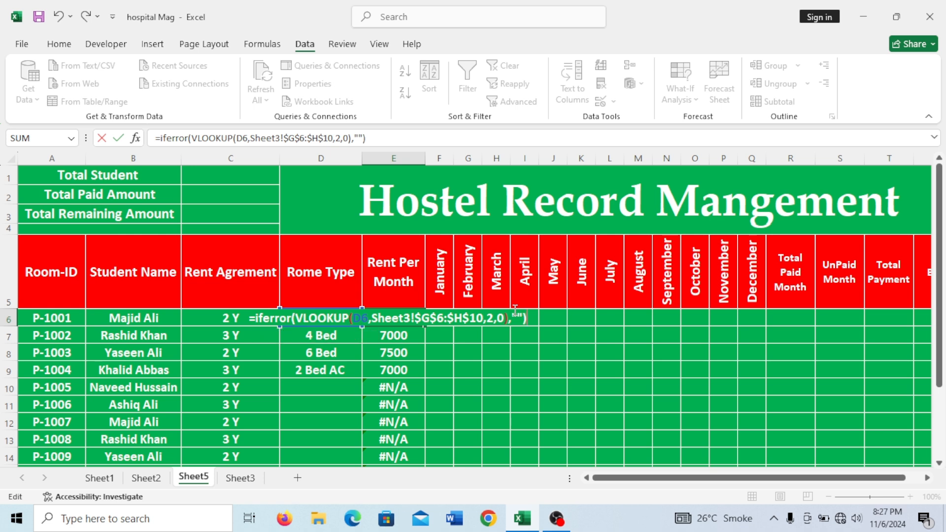
key("Return")
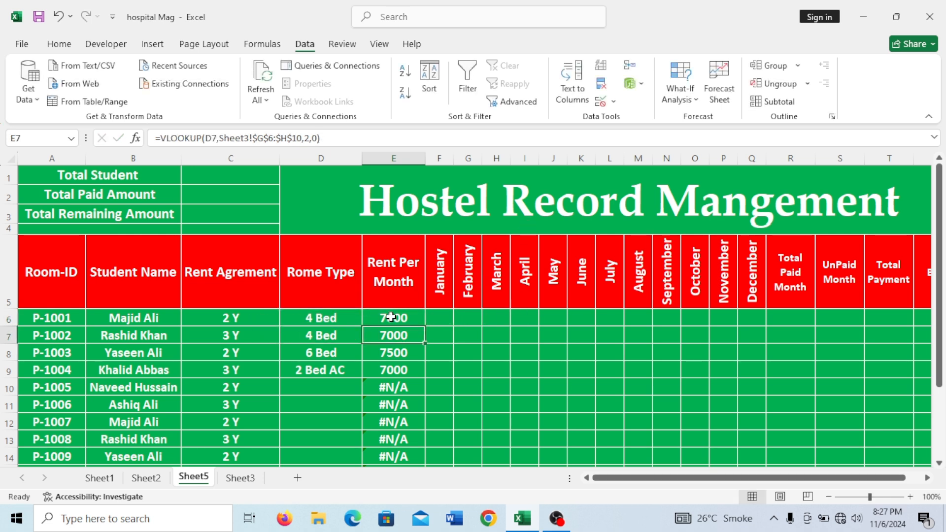
Fill the IFERROR formula from E6 down the Rent Per Month column through E19.
key("Up")
double_click(427, 327)
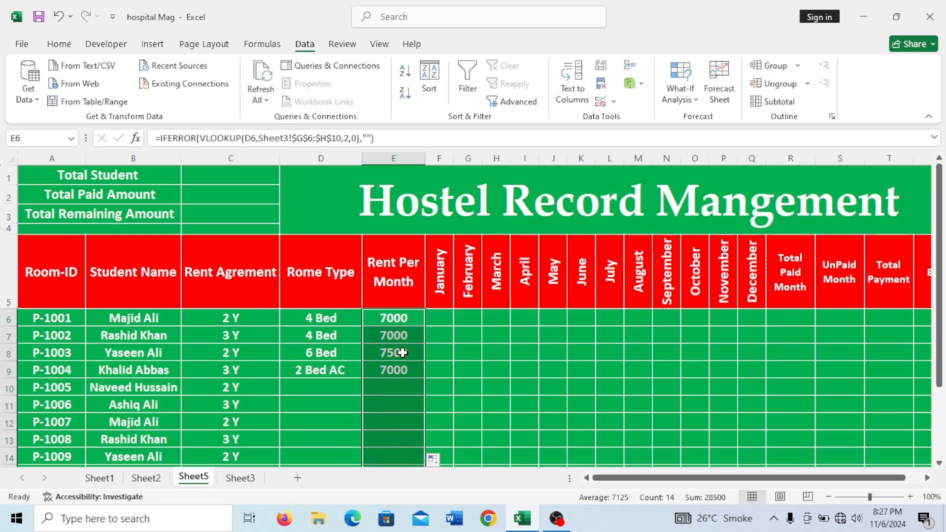
left_click(392, 382)
Choose 6 Bed as the room type in D10.
left_click(347, 390)
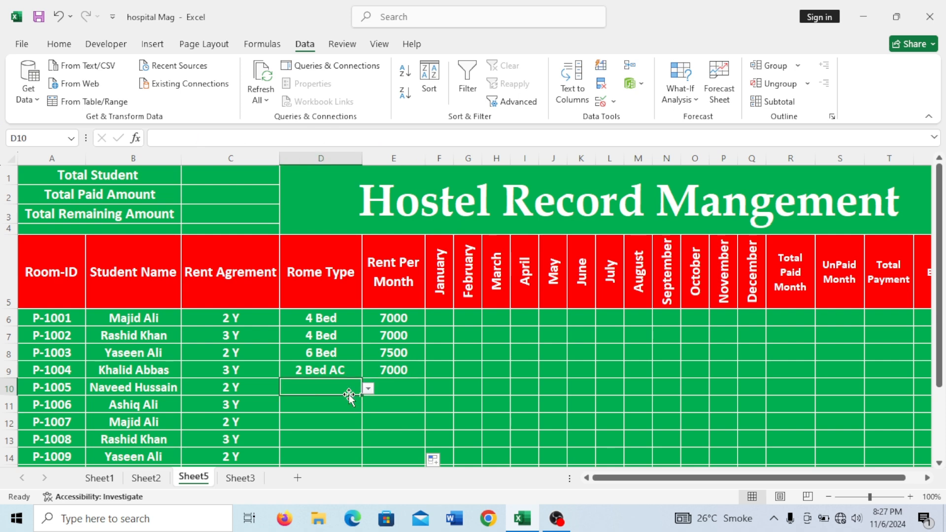
left_click(368, 389)
left_click(327, 419)
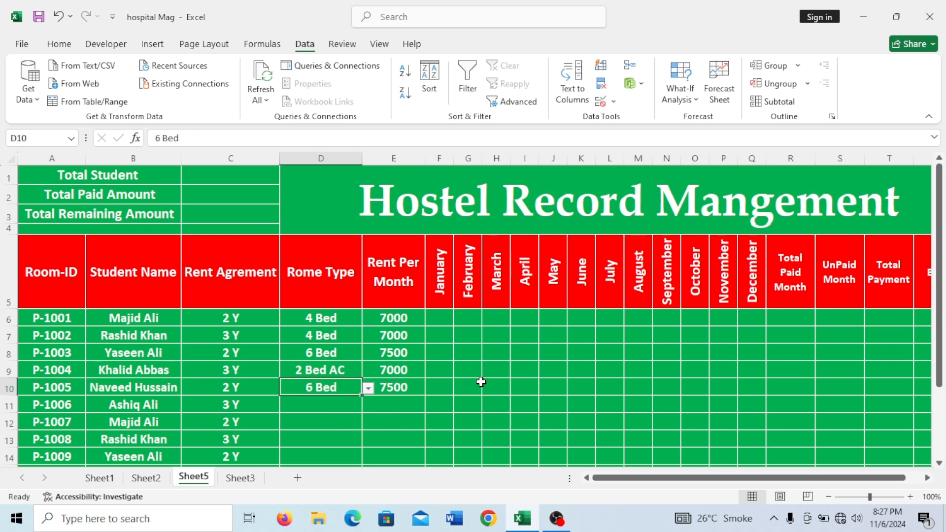
scroll(484, 381, "down", 1)
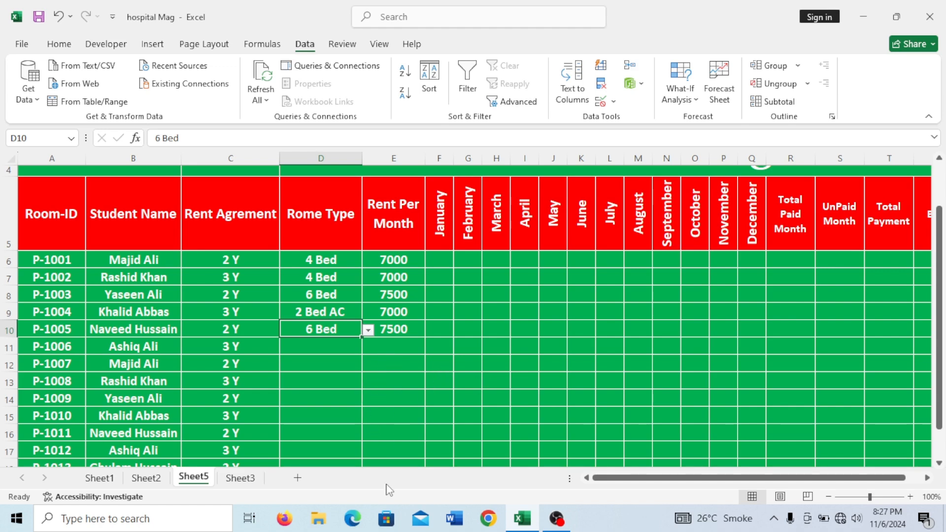
Add a dropdown list with the source Paid,Unpaid to the January to December cells of the student rows, starting at F6.
scroll(409, 431, "up", 1)
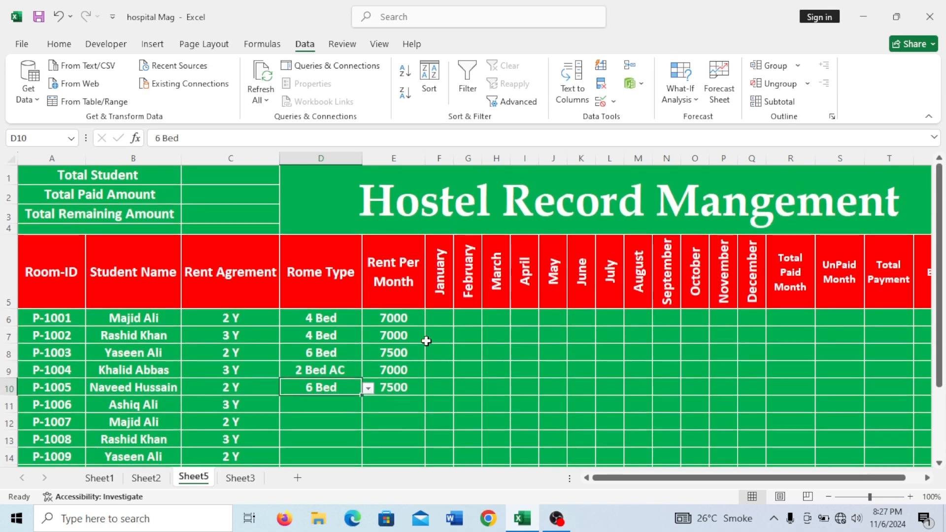
left_click(438, 321)
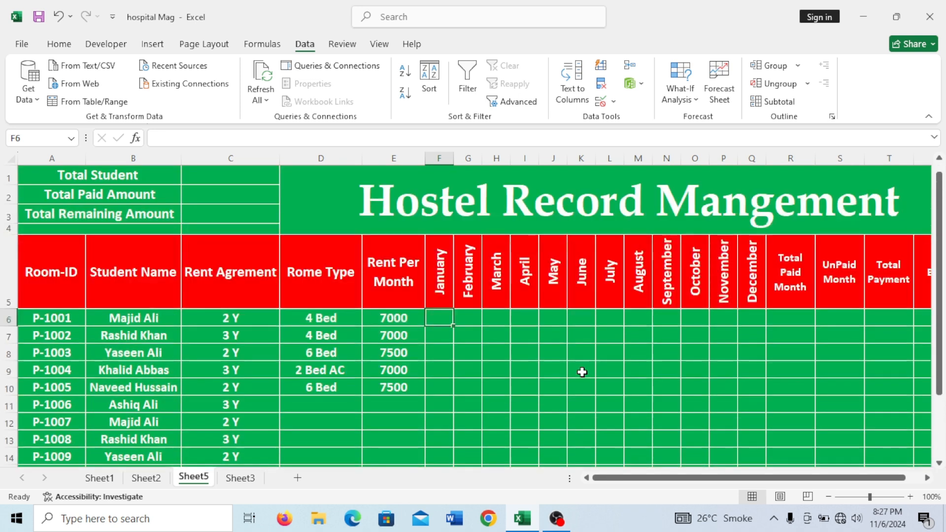
left_click_drag(439, 317, 749, 398)
scroll(308, 153, "up", 2)
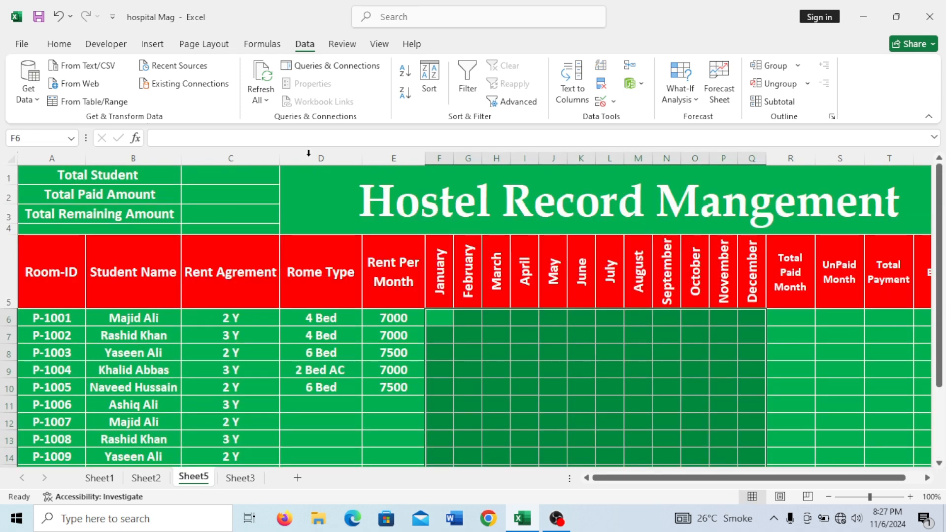
left_click(601, 101)
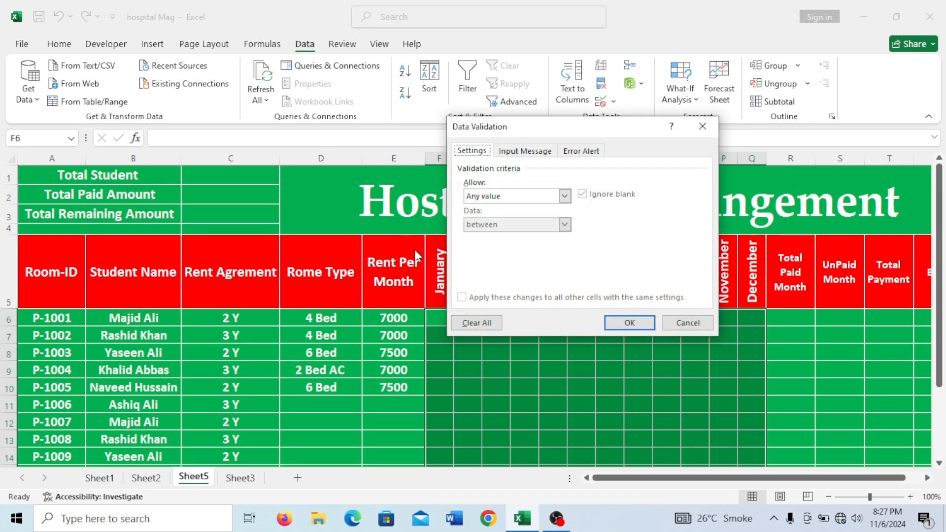
left_click_drag(573, 127, 438, 134)
left_click(429, 204)
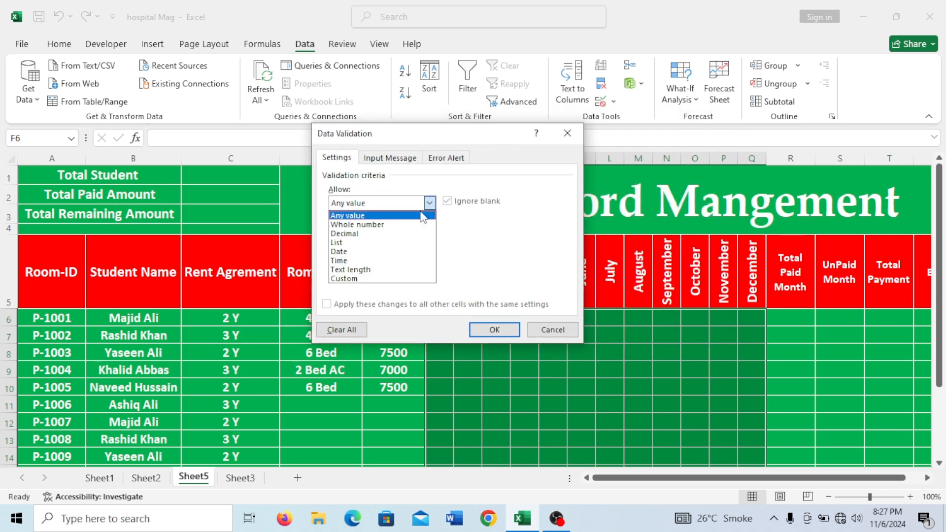
left_click(379, 243)
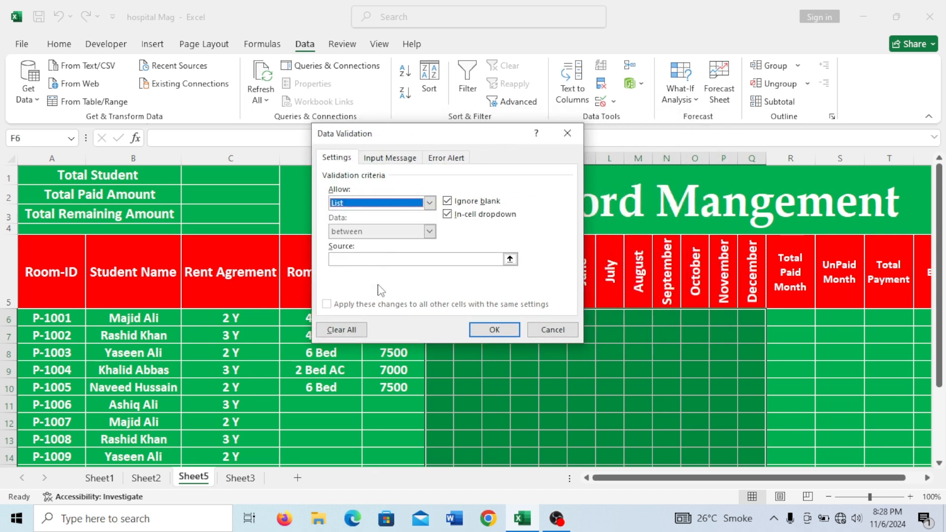
left_click(383, 259)
type("Paid,Unpaid")
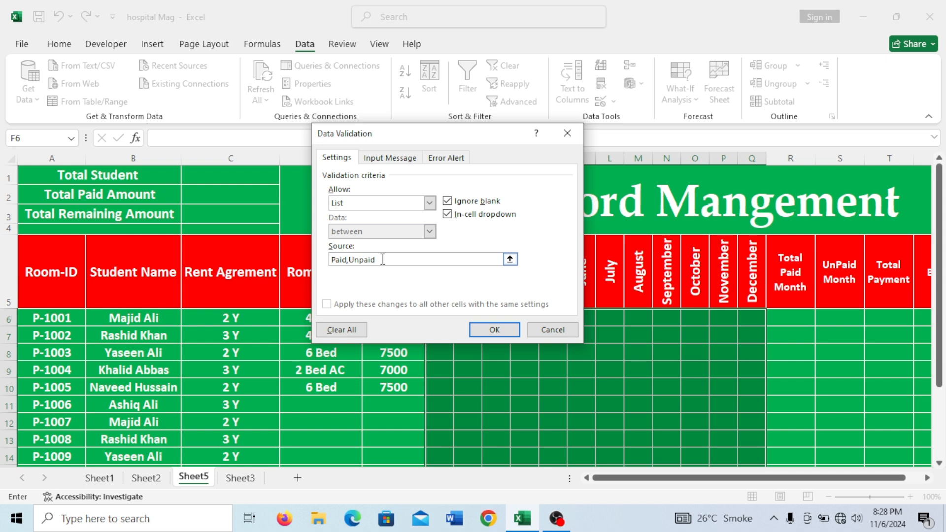
key("Return")
left_click(524, 352)
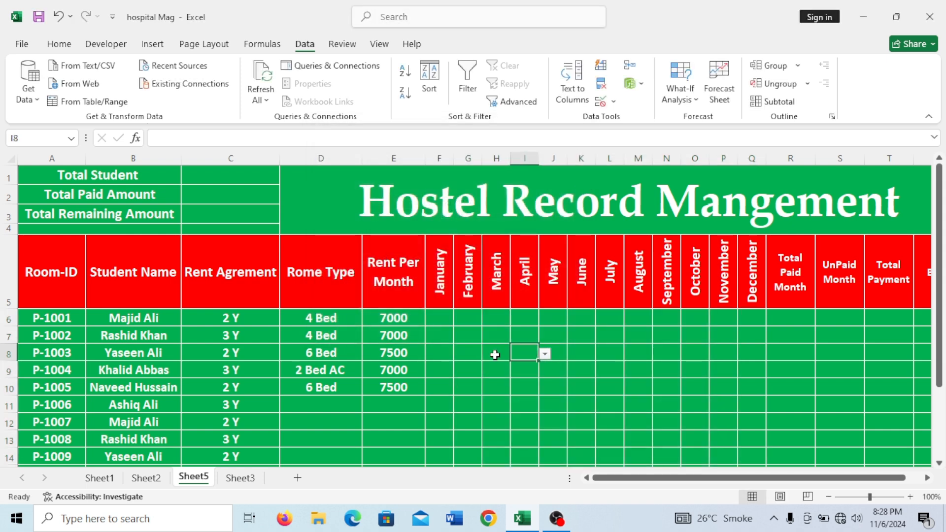
Choose Unpaid for January in F6 and Paid for February in G6.
left_click(445, 318)
left_click(460, 318)
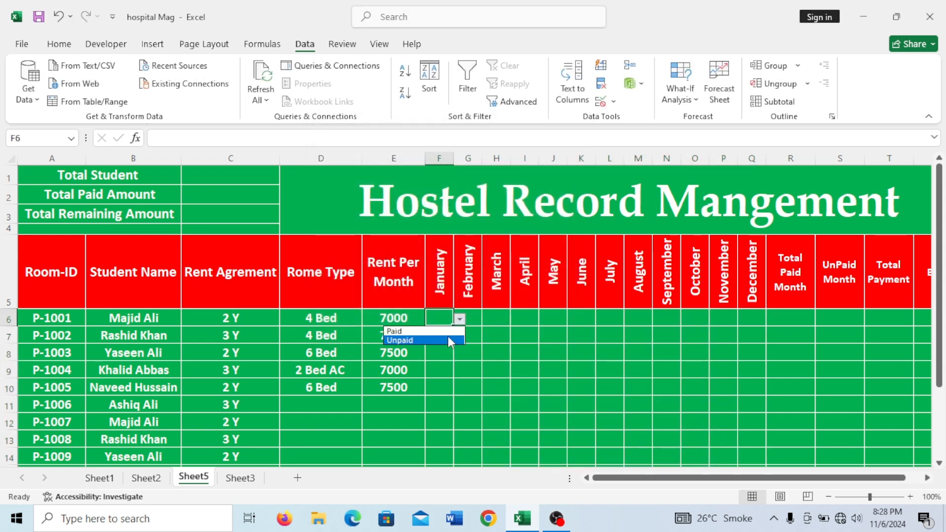
left_click(397, 343)
left_click(471, 320)
left_click(488, 319)
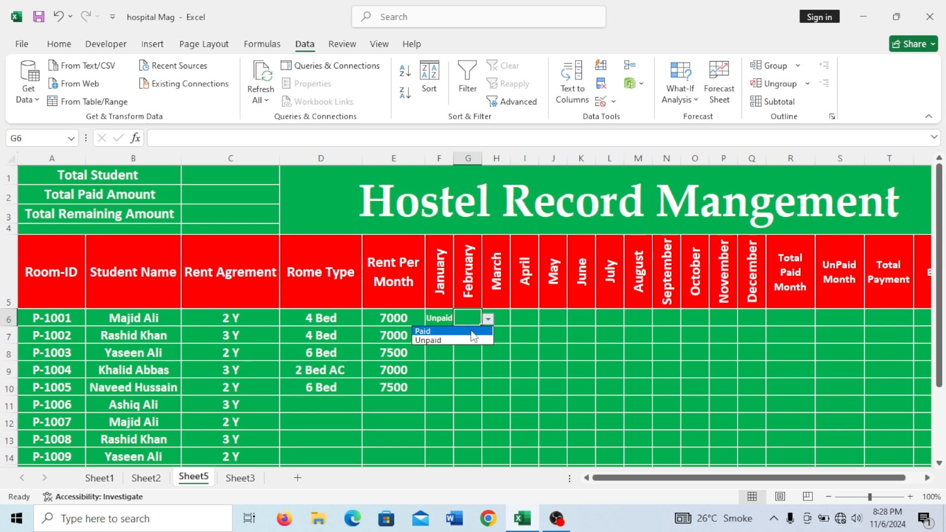
left_click(475, 327)
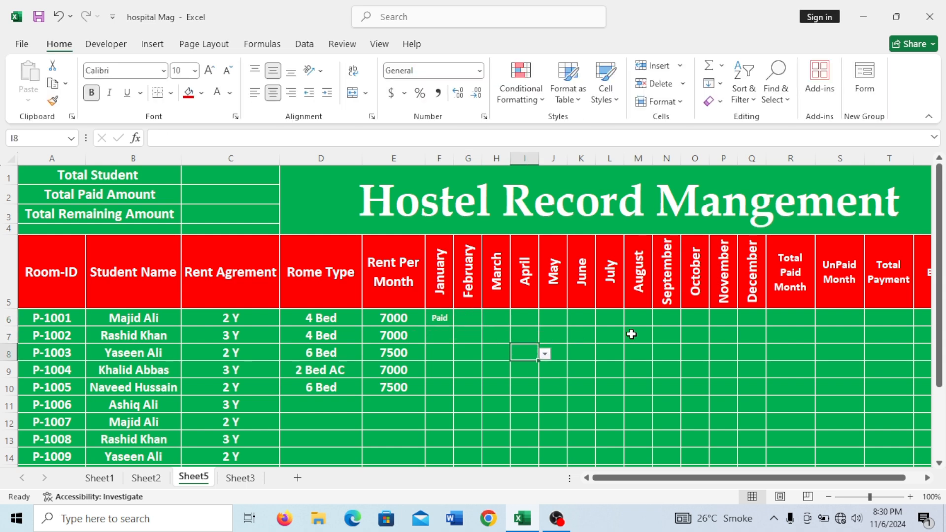
Highlight January to December cells containing the text Unpaid with Light Red Fill with Dark Red Text, across the student rows from F6.
scroll(630, 333, "down", 1)
scroll(633, 333, "down", 1)
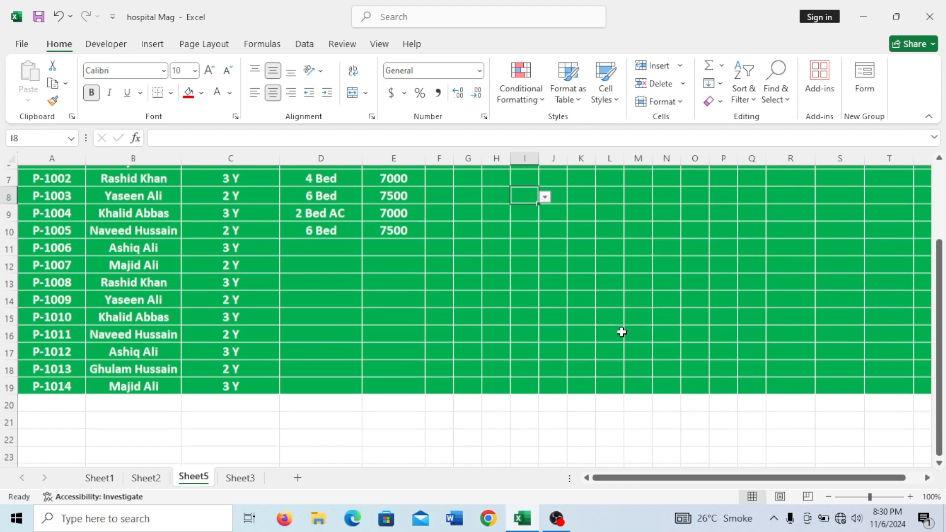
scroll(632, 333, "up", 1)
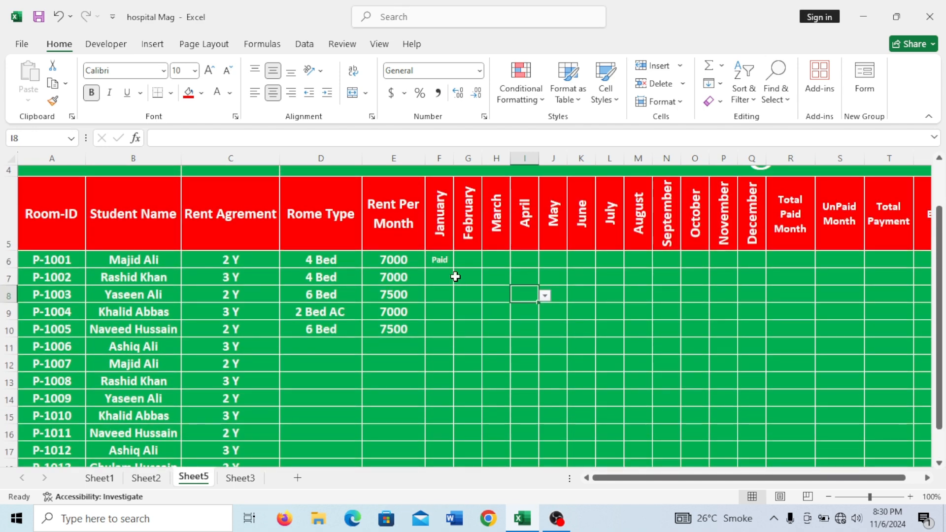
left_click_drag(439, 260, 744, 392)
scroll(583, 321, "up", 2)
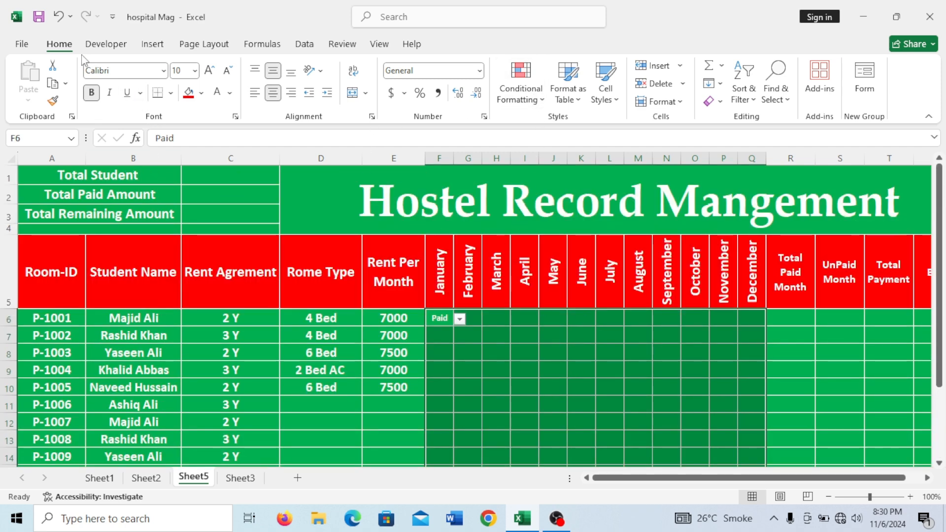
left_click(518, 92)
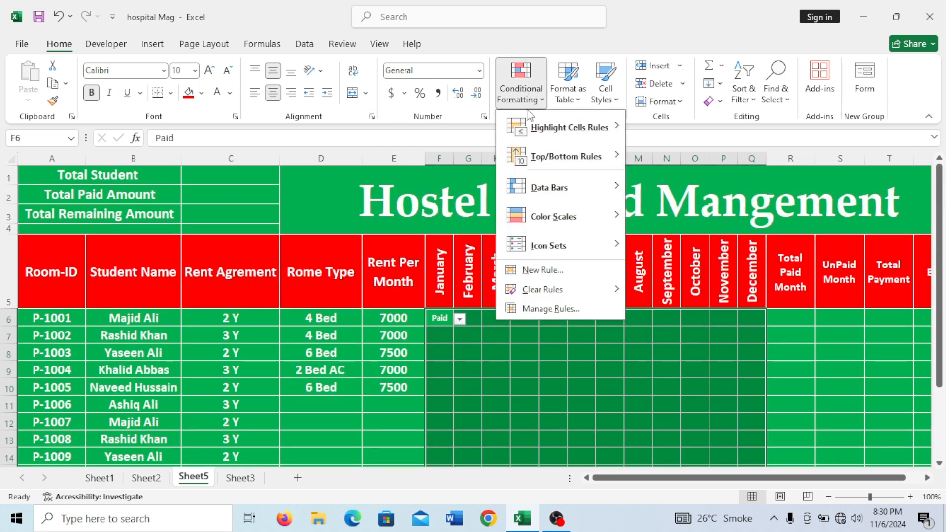
mouse_move(575, 132)
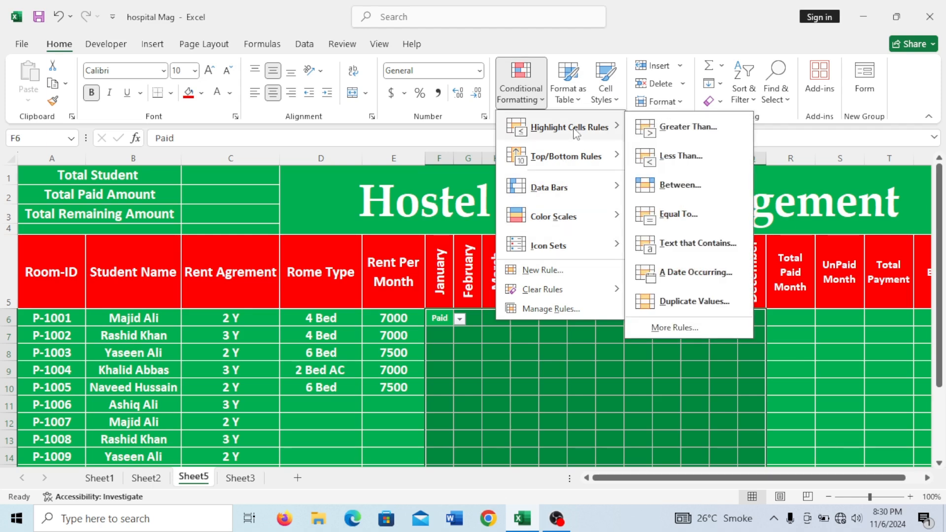
left_click(688, 244)
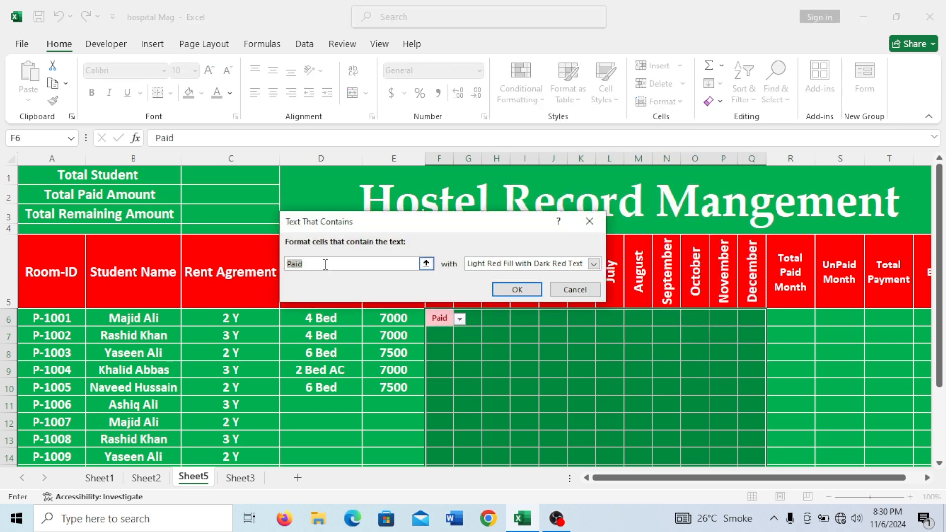
type("Unpa")
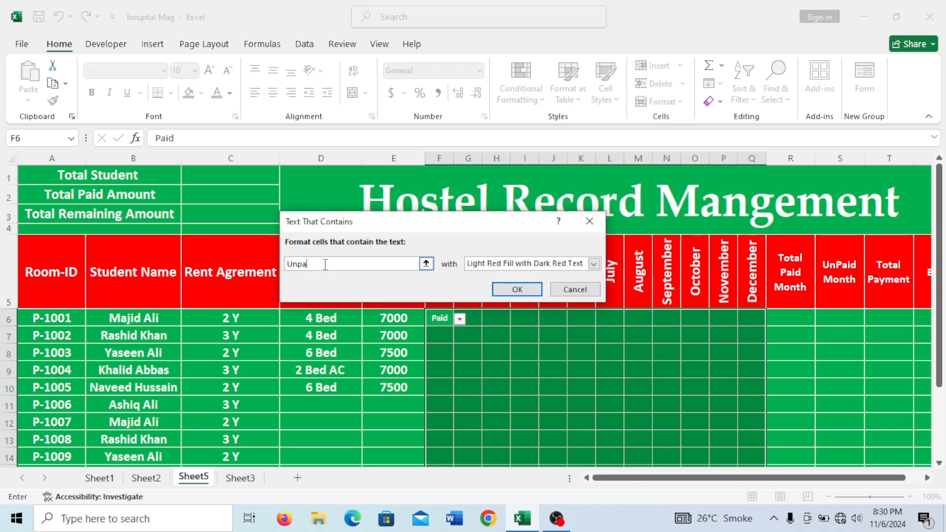
type("id")
left_click(520, 290)
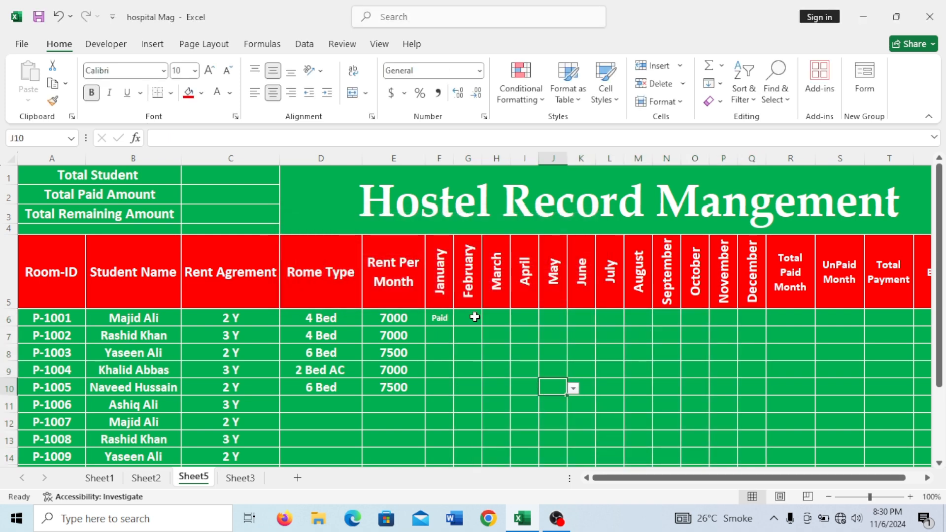
Choose Unpaid for February in G6.
left_click(471, 318)
left_click(487, 319)
left_click(466, 341)
left_click(488, 355)
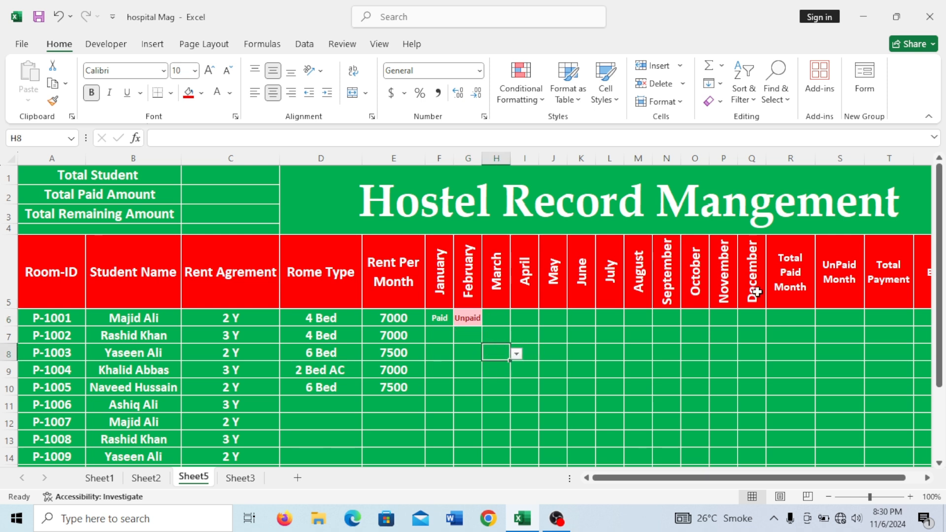
Count the paid months of the first student row in R6 with =COUNTIF(F6:P6,"Paid").
left_click_drag(774, 484, 789, 484)
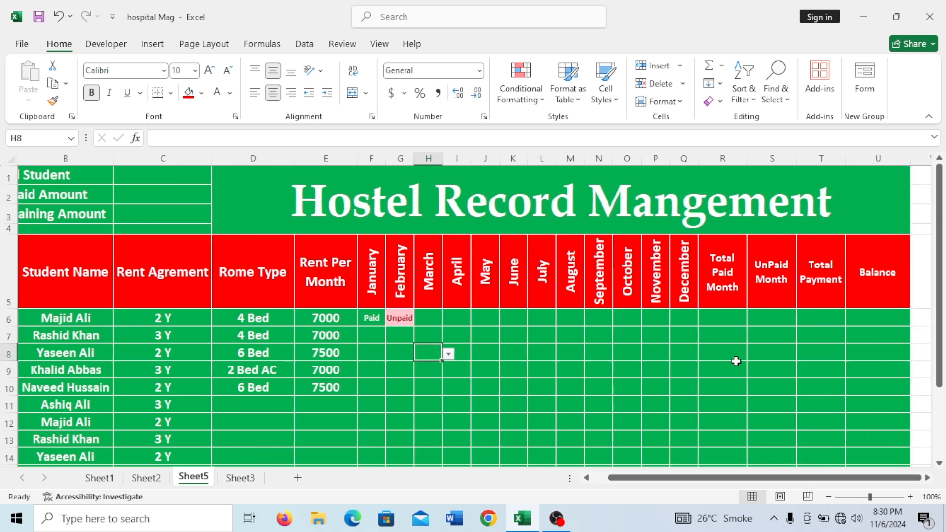
left_click(731, 317)
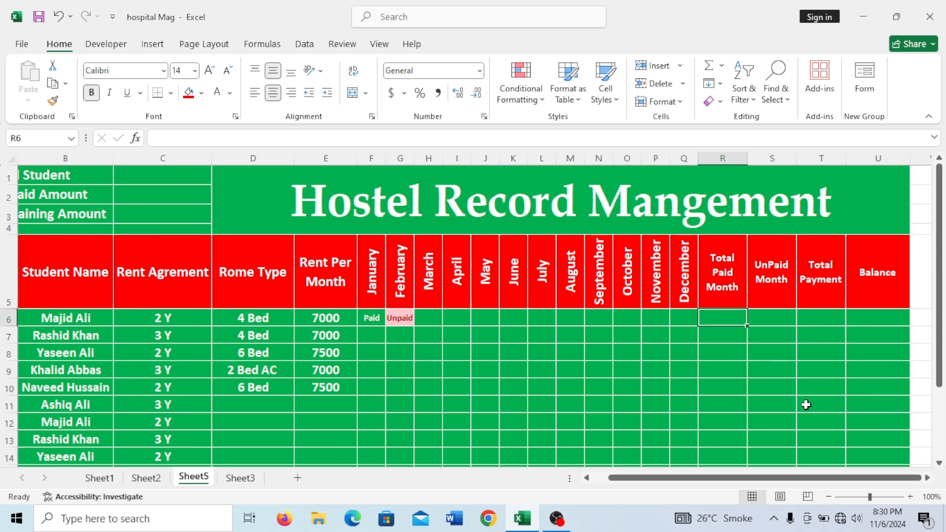
type("=")
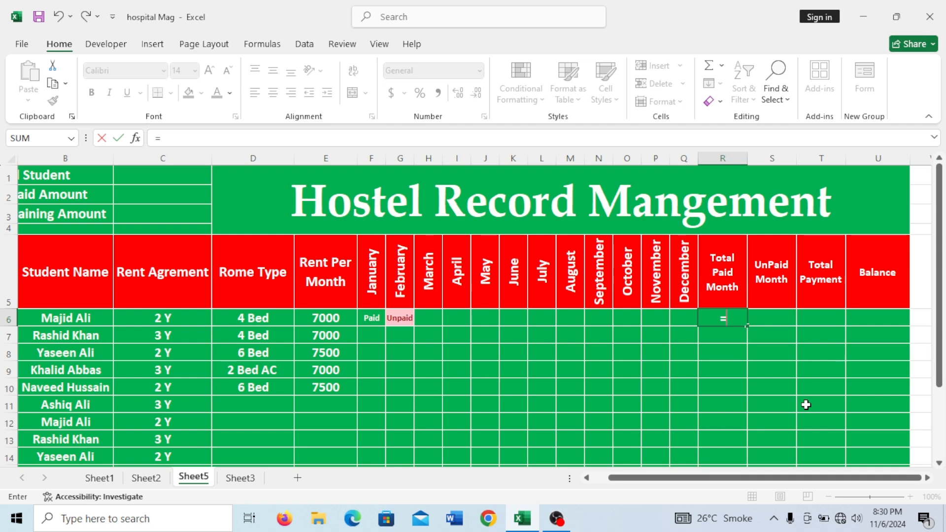
type("coin")
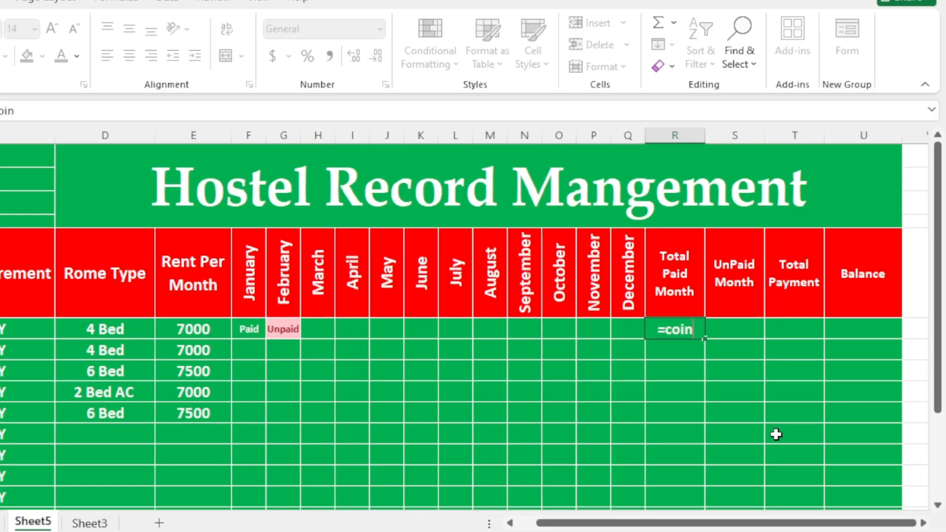
key("BackSpace")
key("BackSpace")
type("unt")
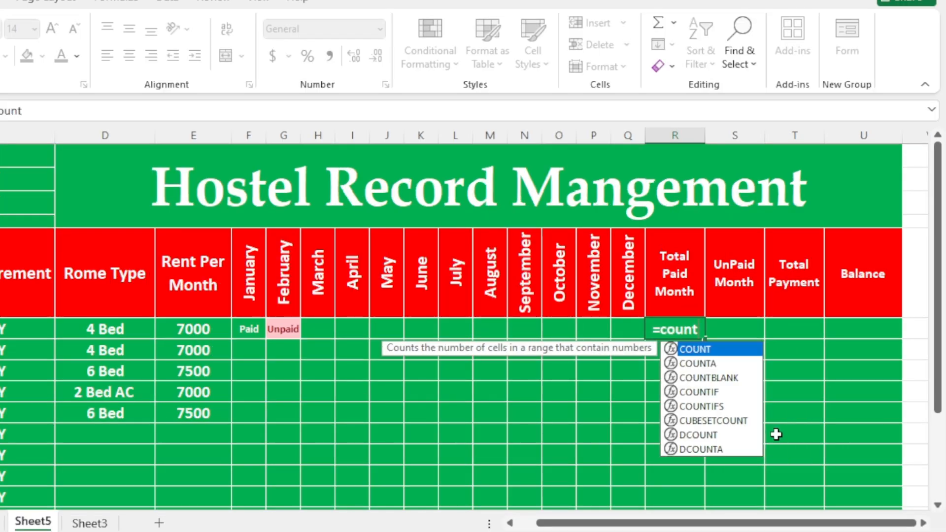
type("if")
key("Tab")
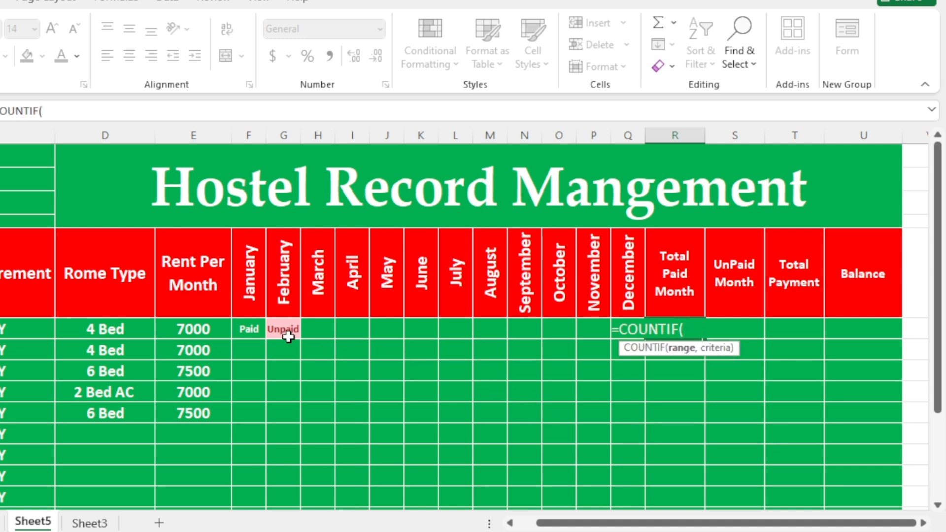
left_click_drag(239, 327, 590, 323)
type(",")
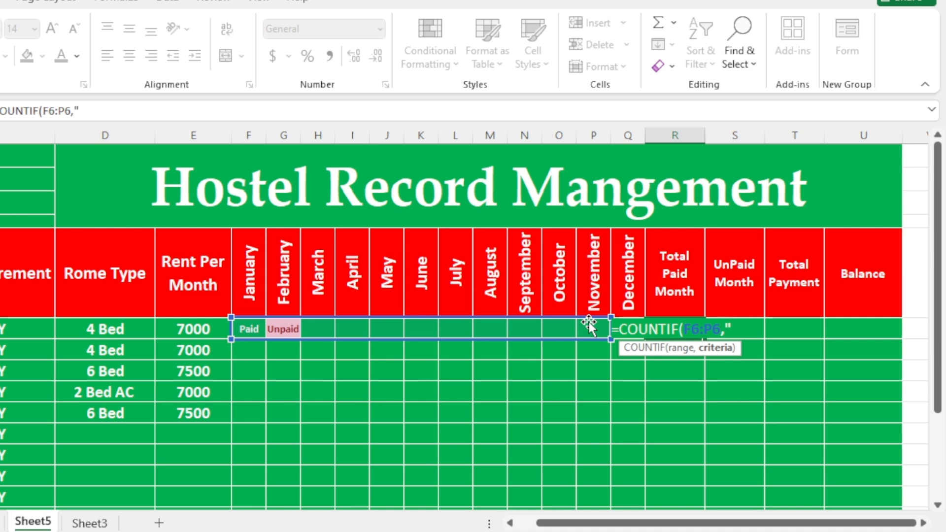
type("\"Paid")
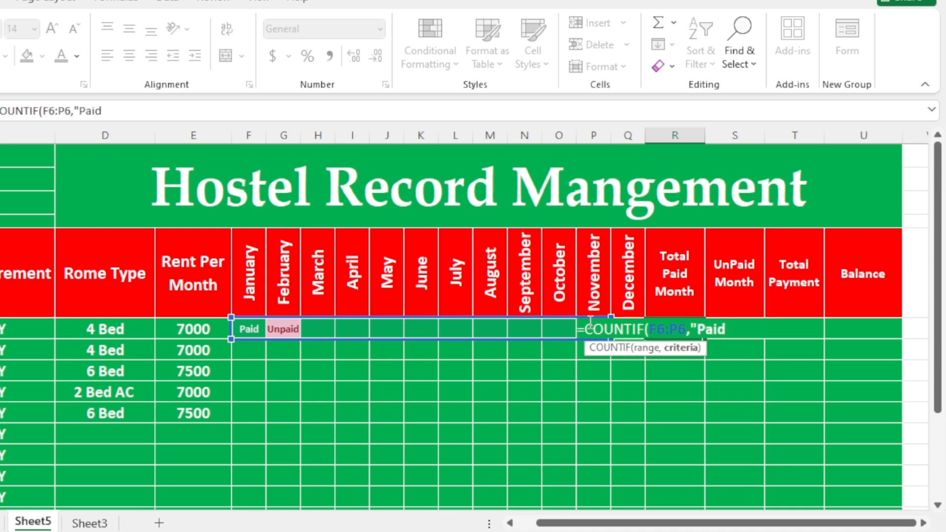
type("\")")
key("Return")
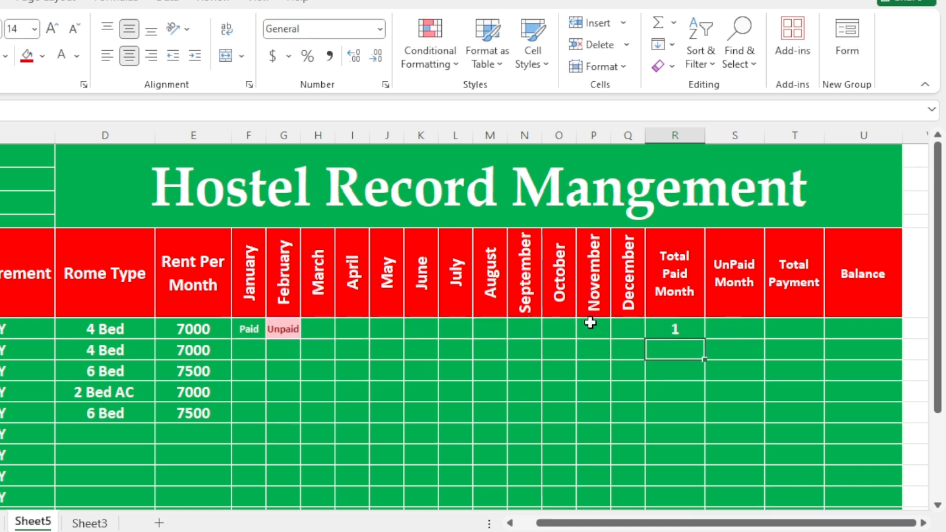
left_click(665, 330)
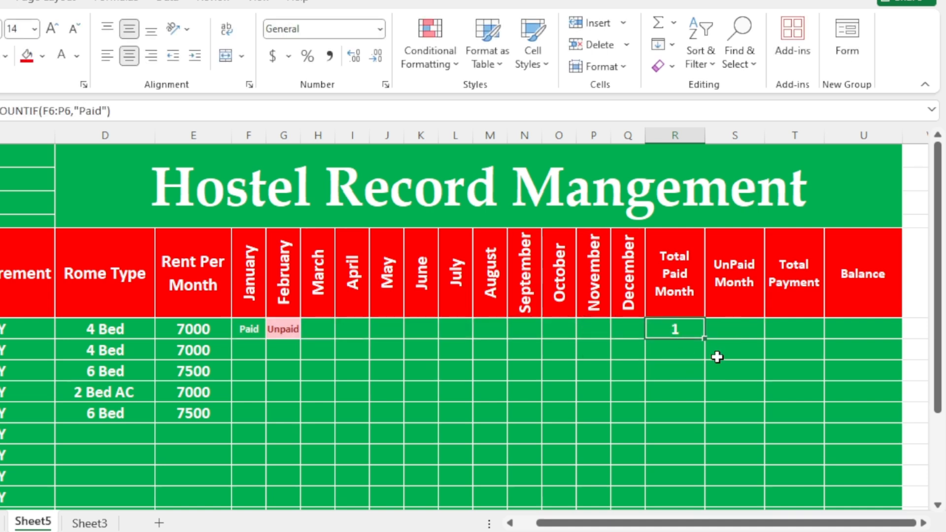
Count the unpaid months of the first student row in S6 with =COUNTIF(F6:Q6,"Unpaid").
left_click(747, 315)
left_click(745, 329)
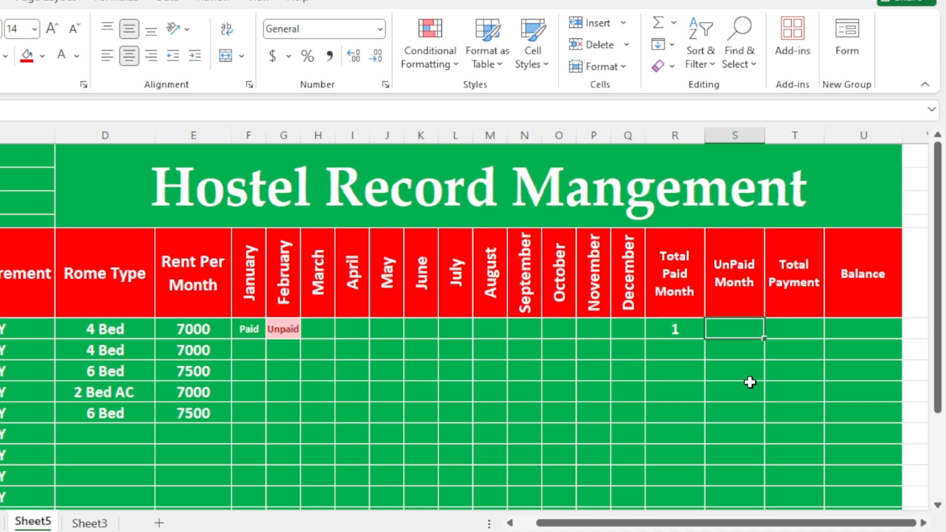
type("=")
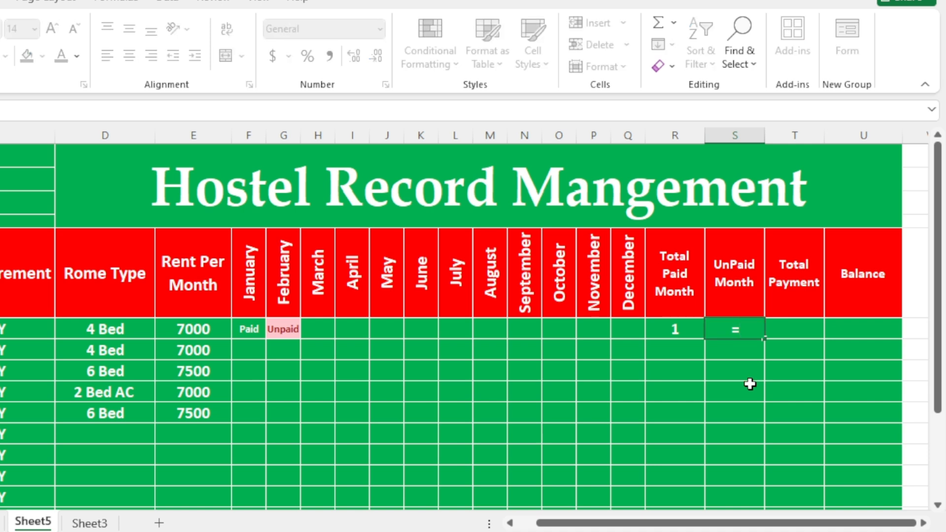
type("countif")
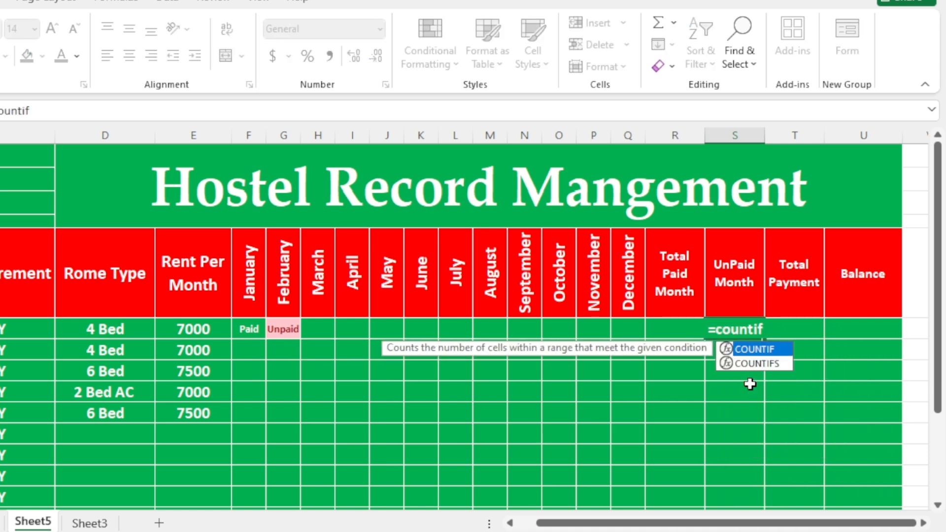
key("Tab")
left_click_drag(249, 329, 617, 327)
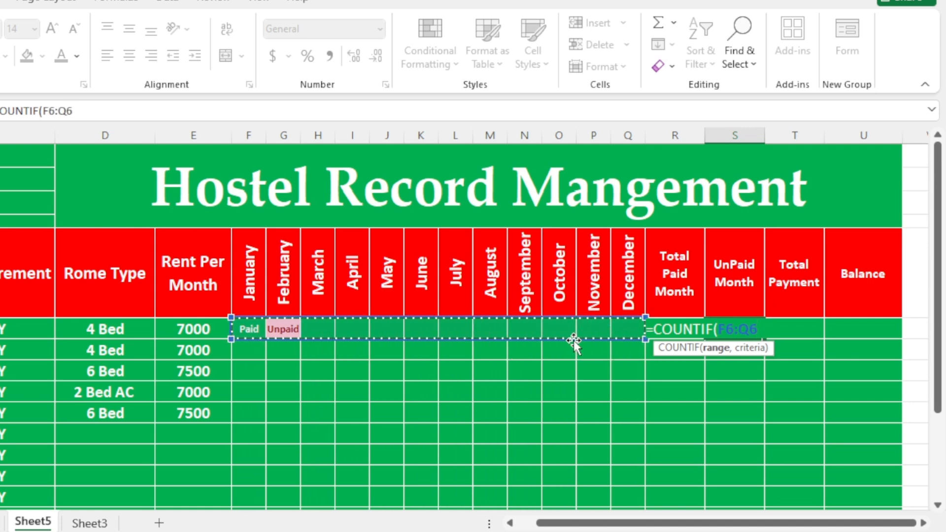
type(",\"U")
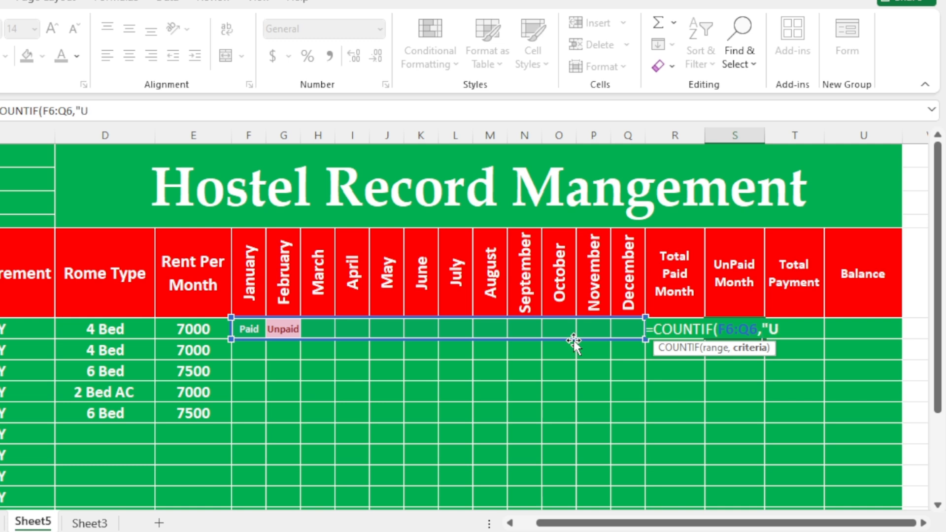
type("noai")
key("BackSpace")
key("BackSpace")
type("paid\"")
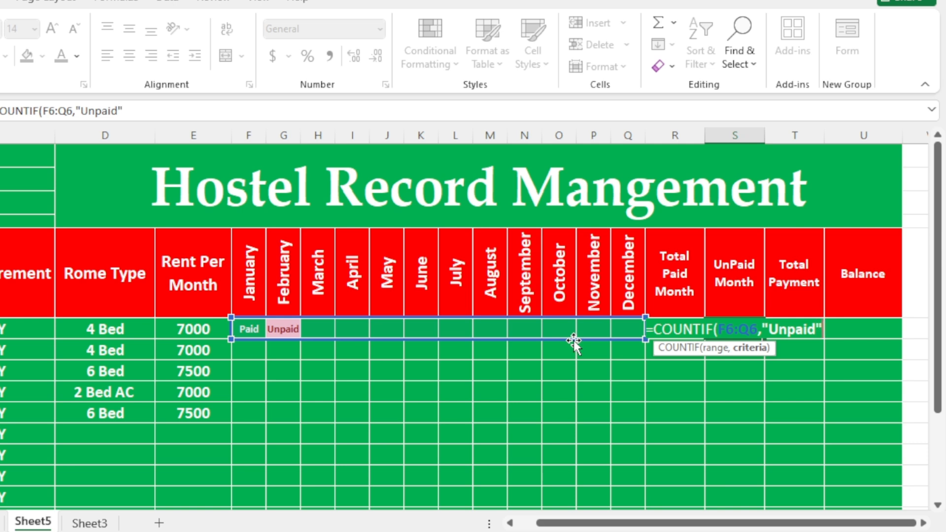
type(")")
key("Return")
Fill the paid and unpaid month count formulas from R6 and S6 down the student rows.
left_click(730, 335)
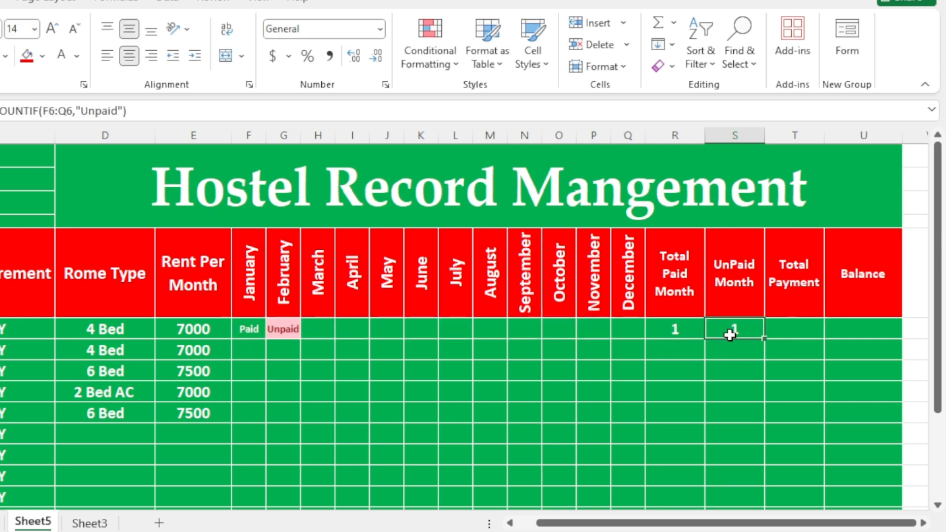
left_click(674, 331)
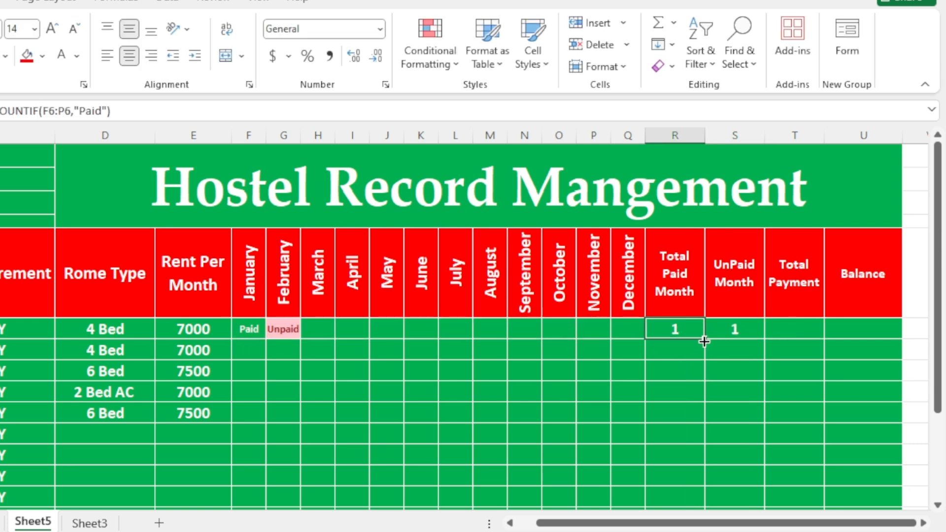
double_click(704, 340)
left_click(754, 330)
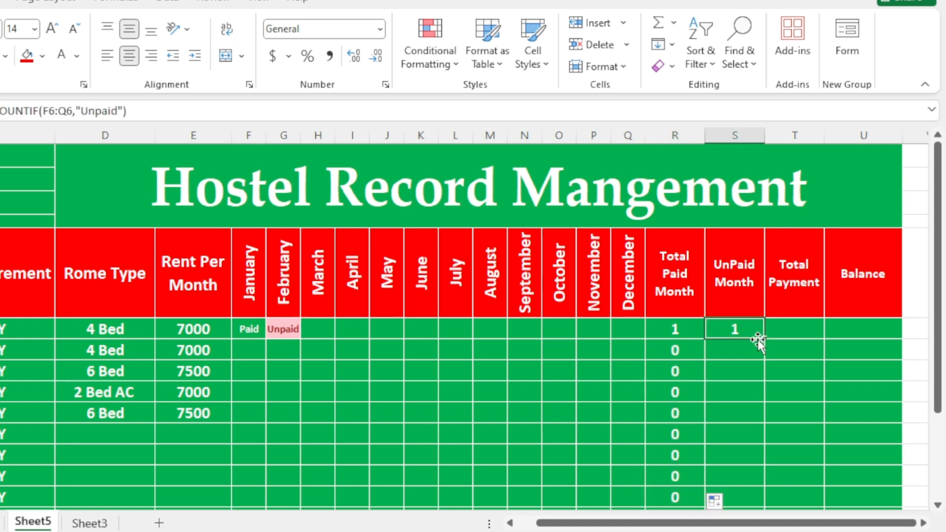
double_click(766, 340)
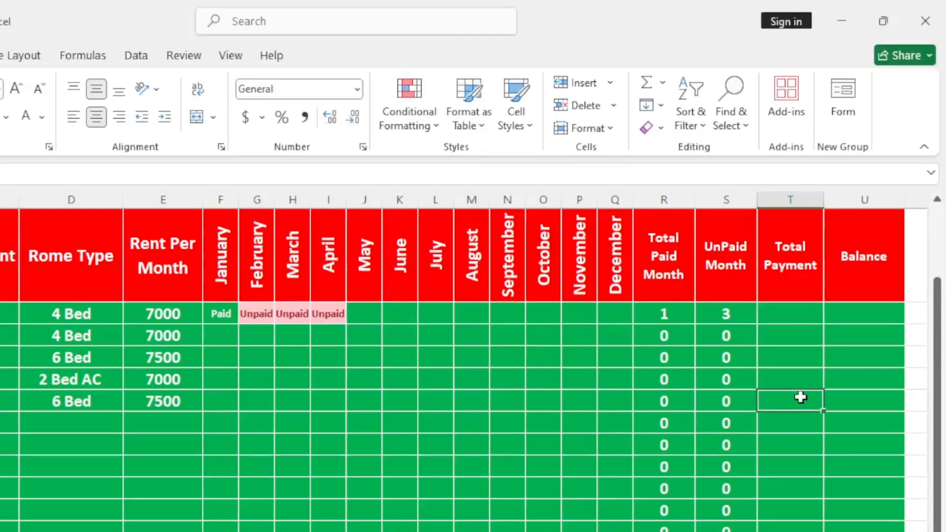
Calculate the first student row's total payment in T6 with =(E6*R6).
left_click(792, 320)
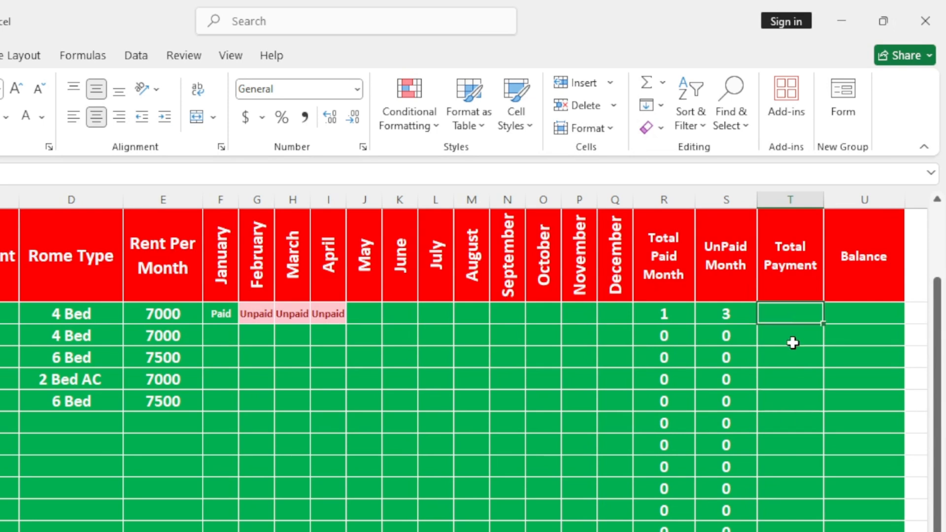
type("=(")
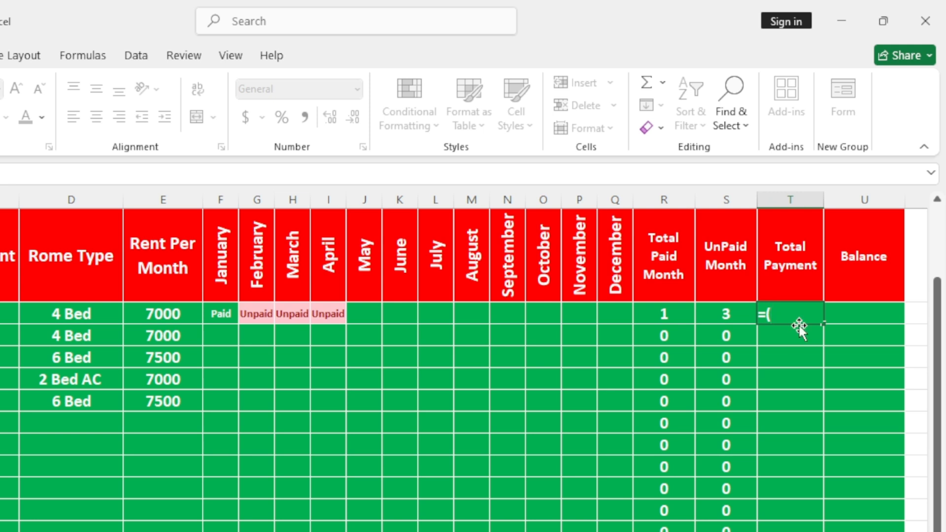
left_click(171, 313)
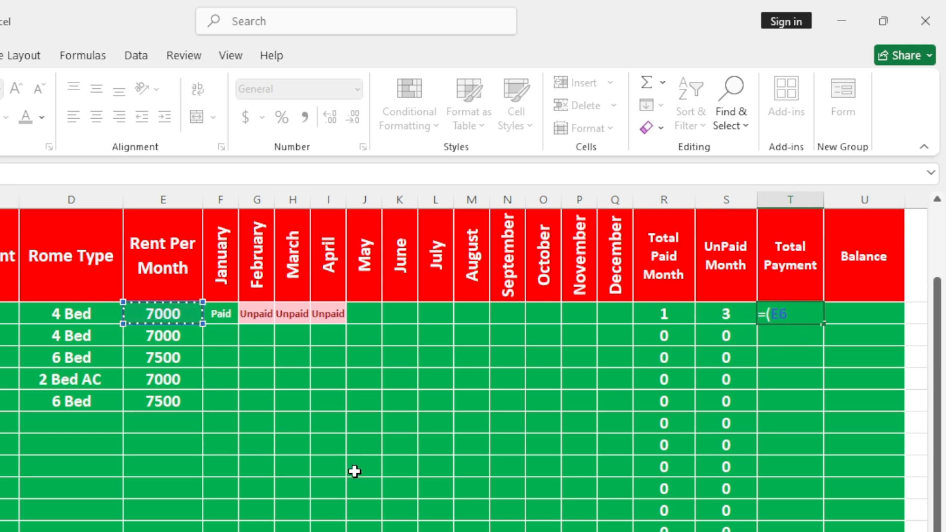
type("*")
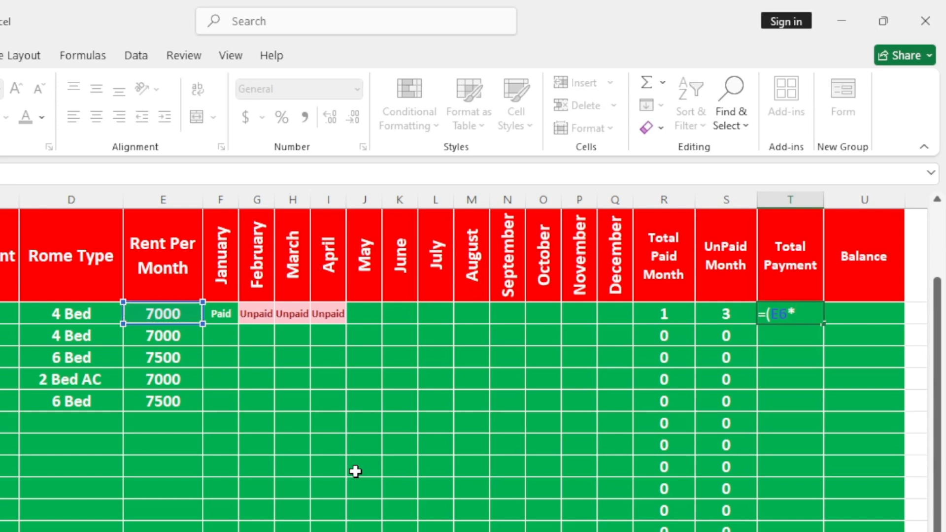
left_click(662, 314)
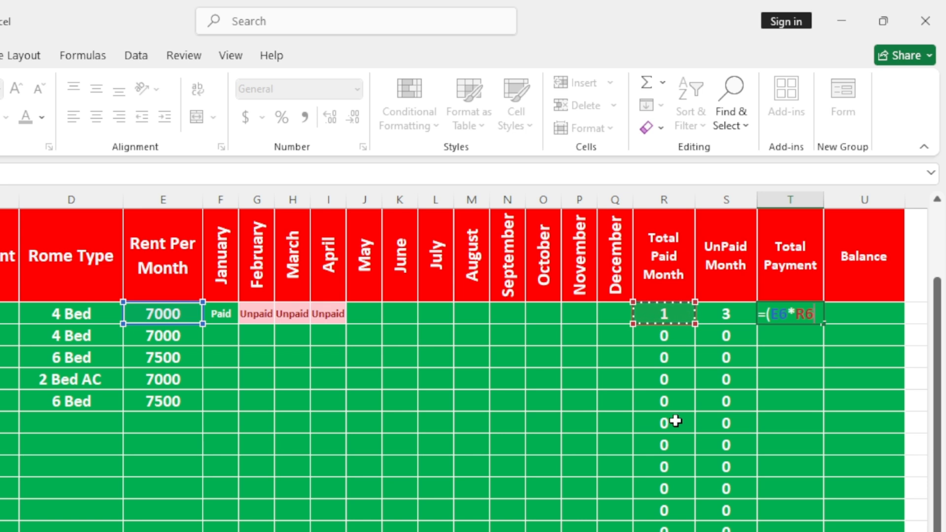
type(")")
key("Return")
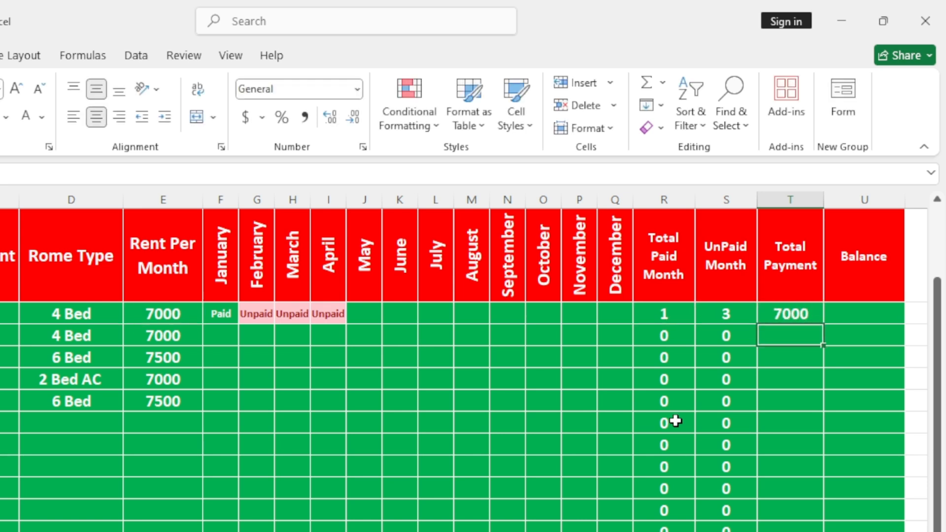
Fill the total payment formula from T6 down to T10.
left_click(541, 409)
left_click(659, 447)
left_click(783, 316)
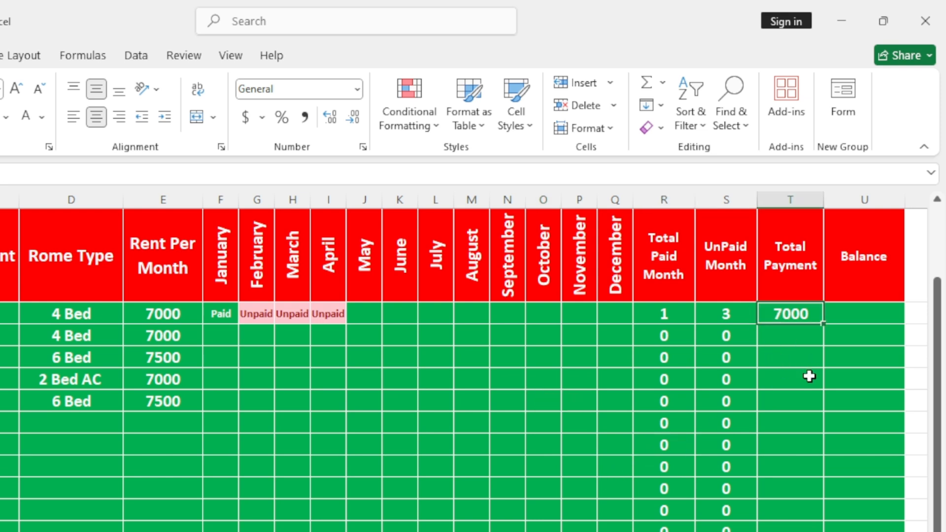
double_click(825, 325)
left_click(793, 449)
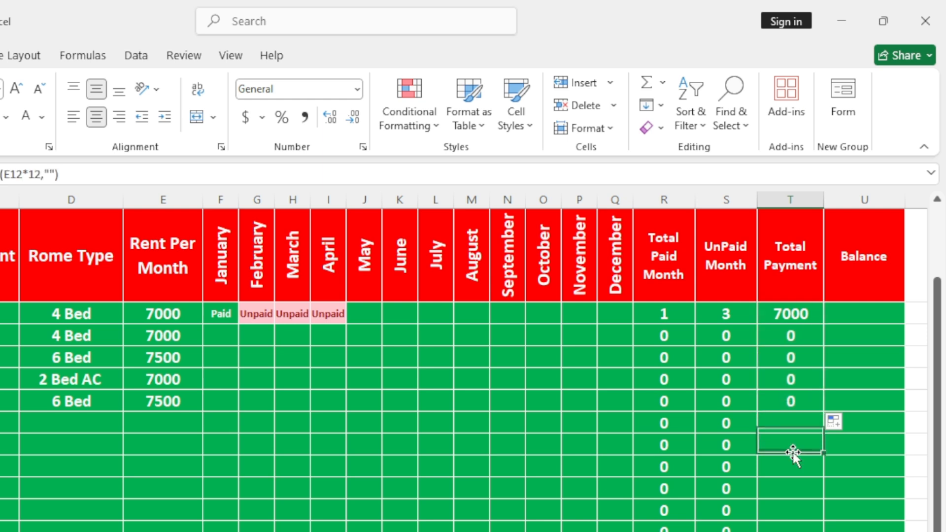
Calculate the first student row's yearly rent balance in U6 with =(E6*12)-T6.
left_click(849, 314)
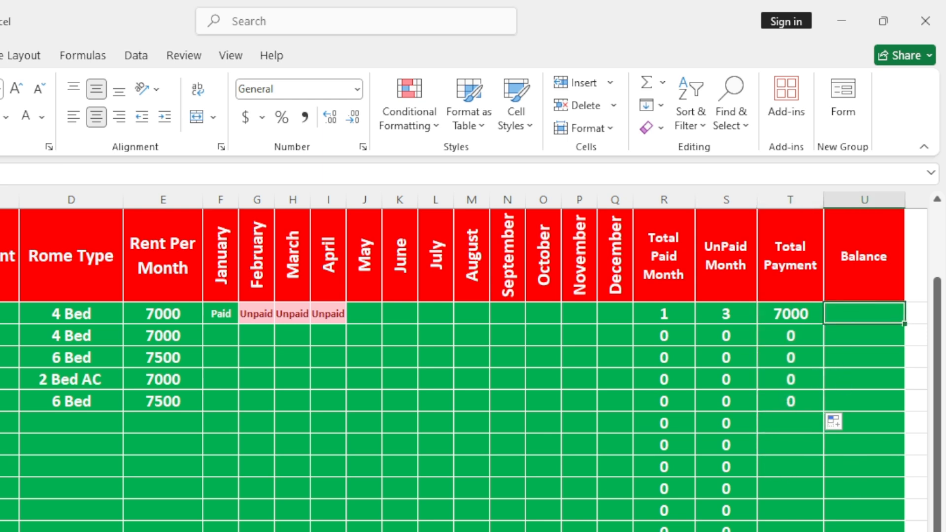
scroll(736, 433, "right", 3)
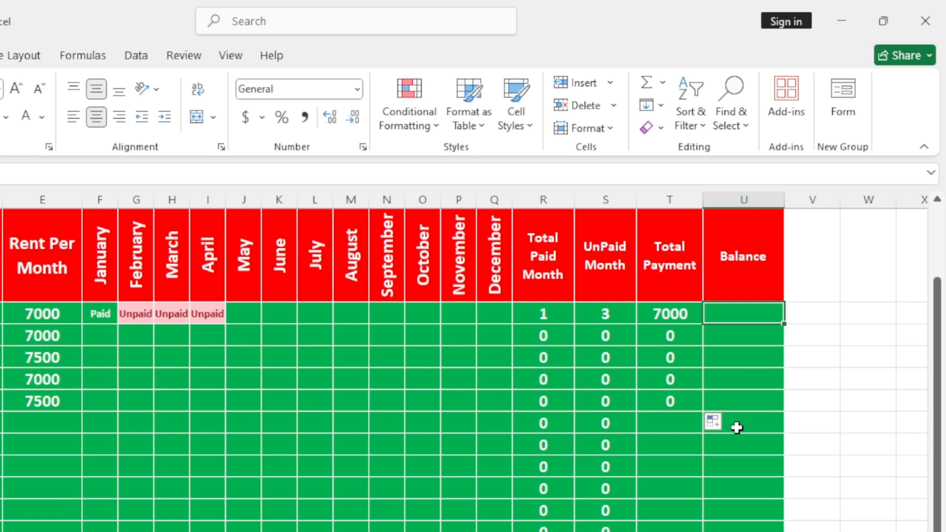
type("=")
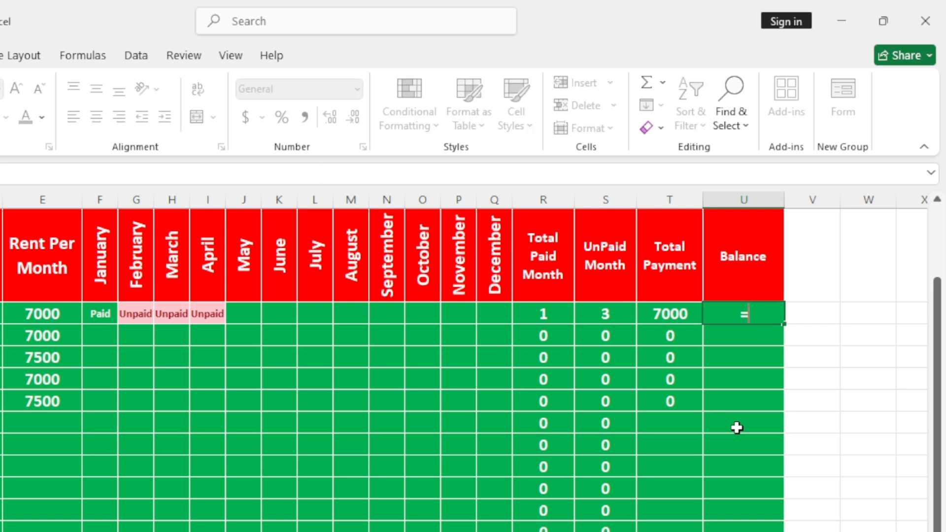
left_click(52, 314)
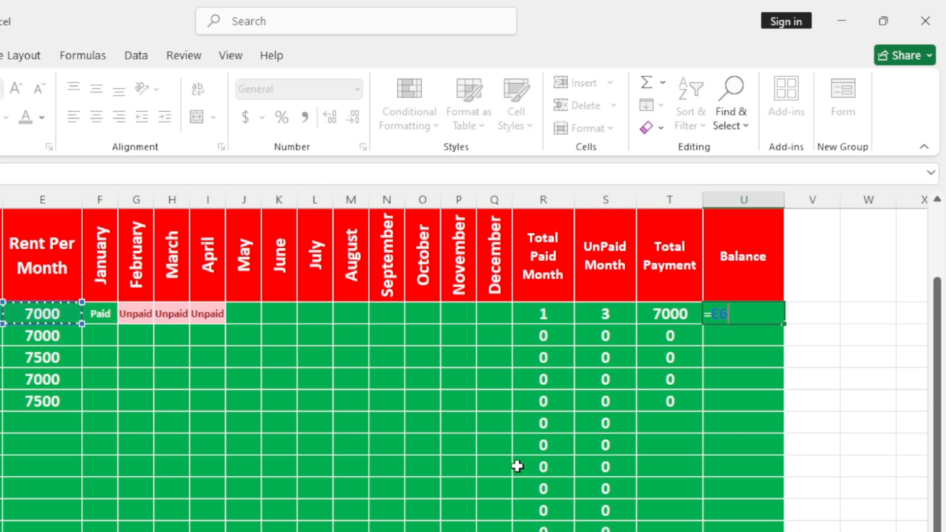
type("*")
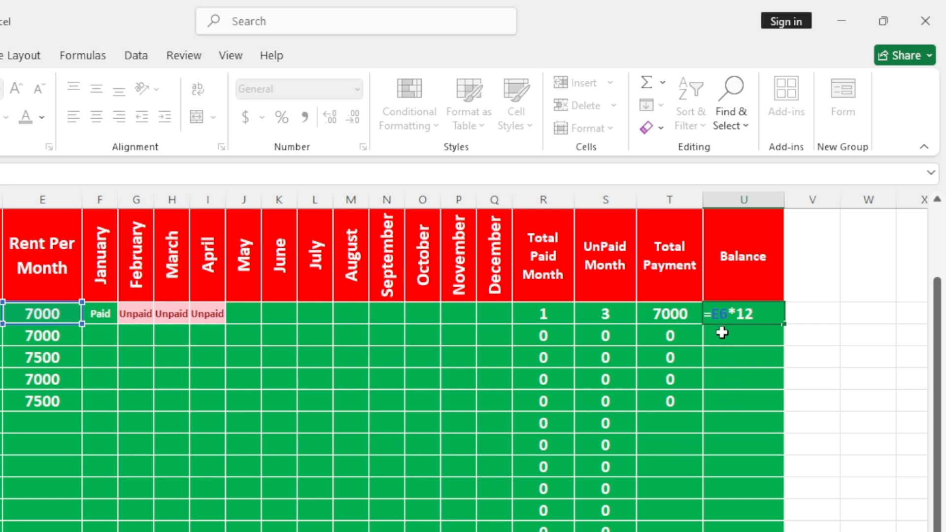
type("(")
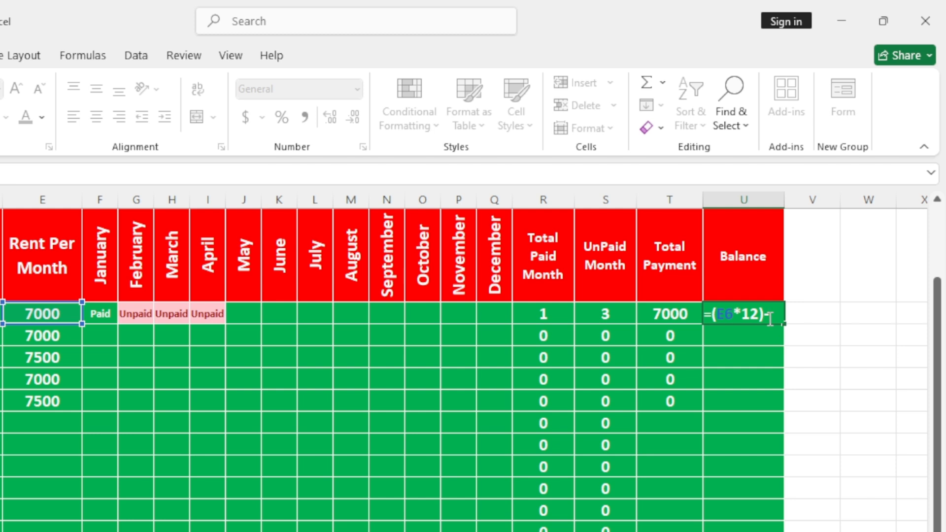
left_click(682, 314)
key("Return")
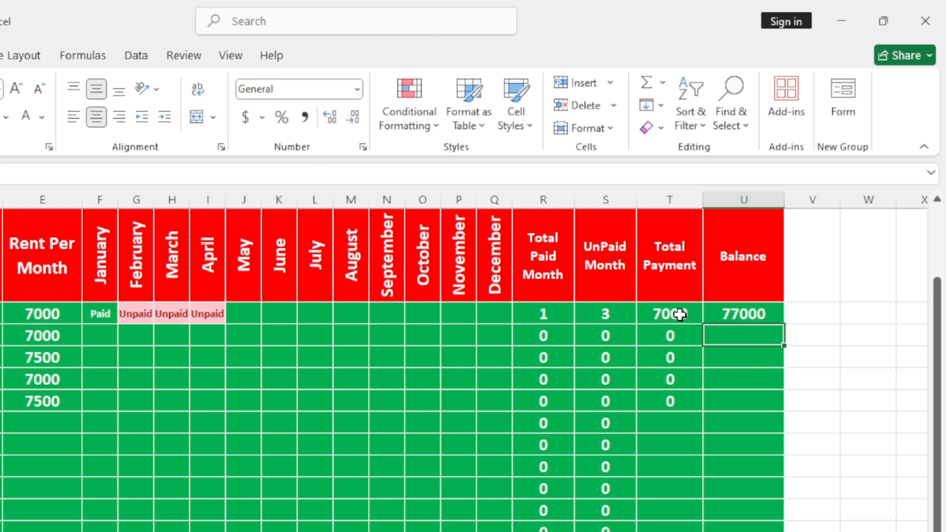
Fill the balance formula from U6 down to U10.
left_click(759, 319)
left_click_drag(781, 326, 774, 409)
left_click(380, 465)
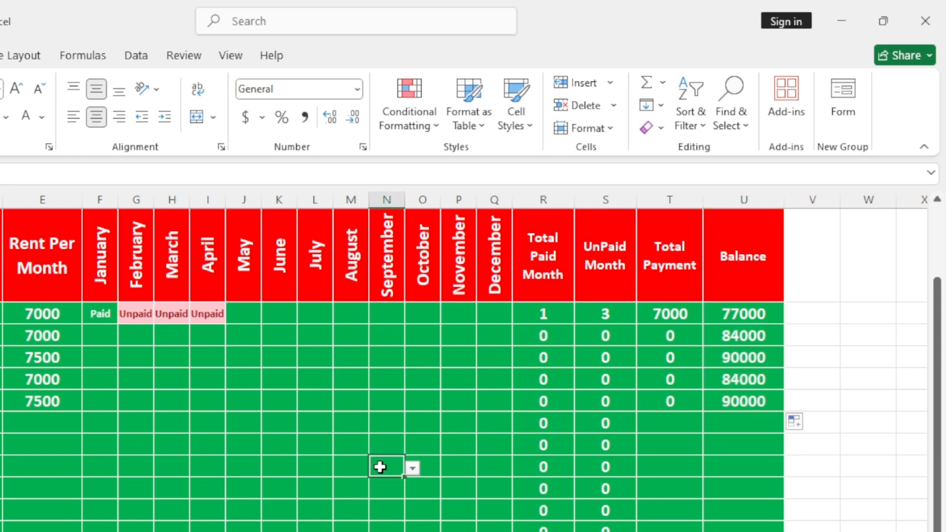
Count the students for Total Student in C1 with =COUNTA(B6:B19).
scroll(215, 450, "down", 2)
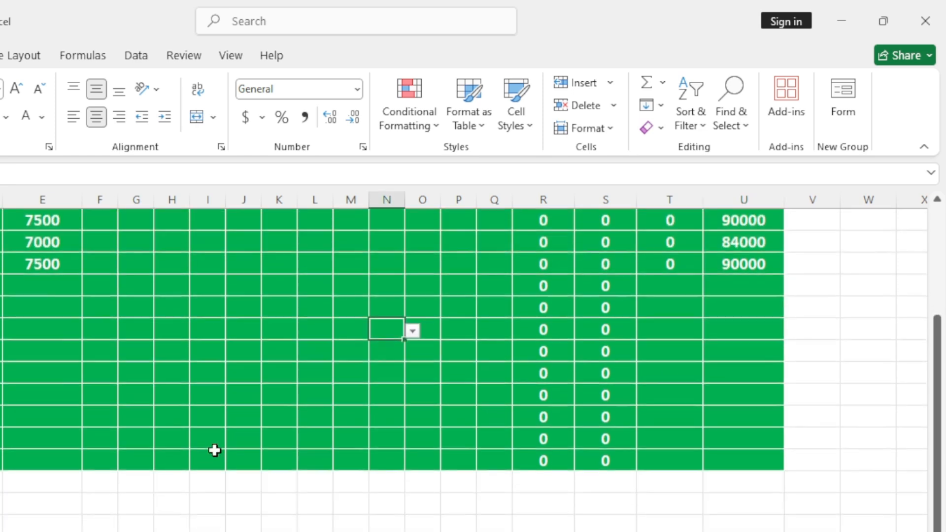
scroll(216, 451, "up", 4)
scroll(464, 370, "left", 2)
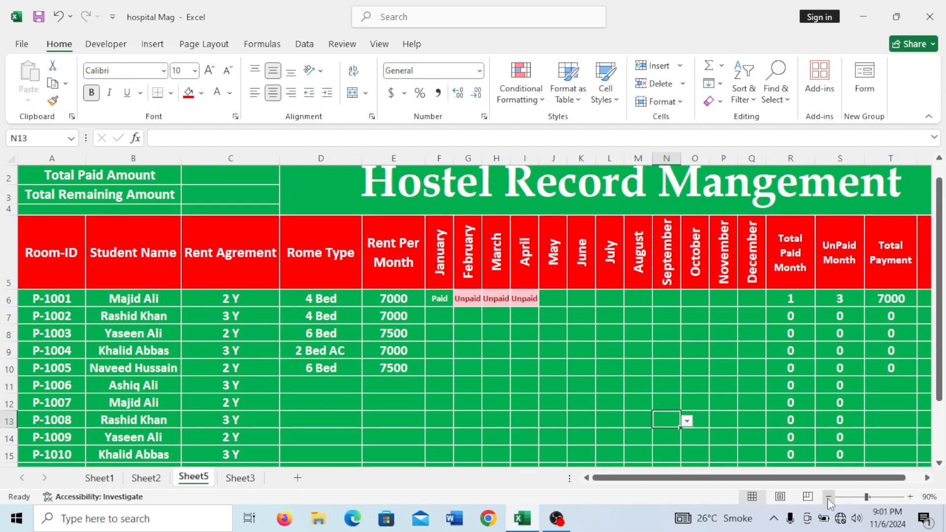
left_click(828, 497)
left_click_drag(741, 479, 596, 503)
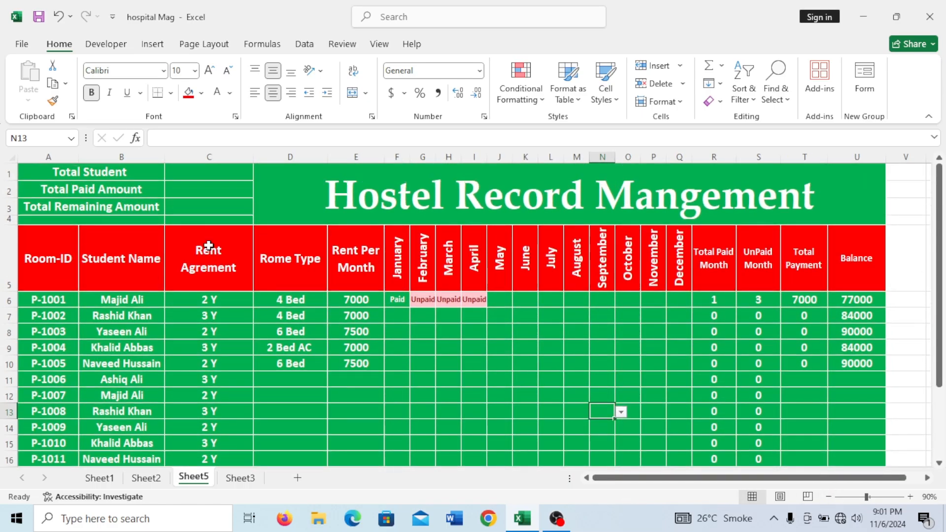
left_click(228, 172)
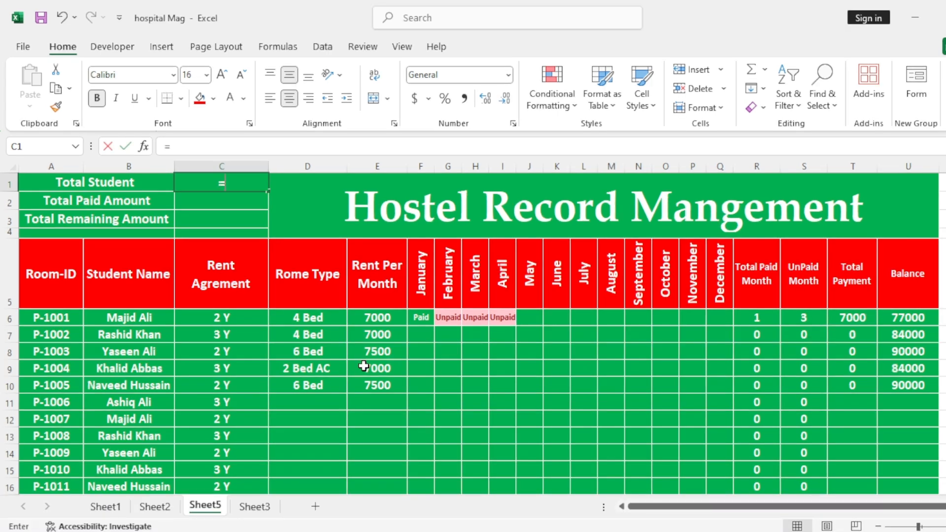
type("=cou")
type("nta")
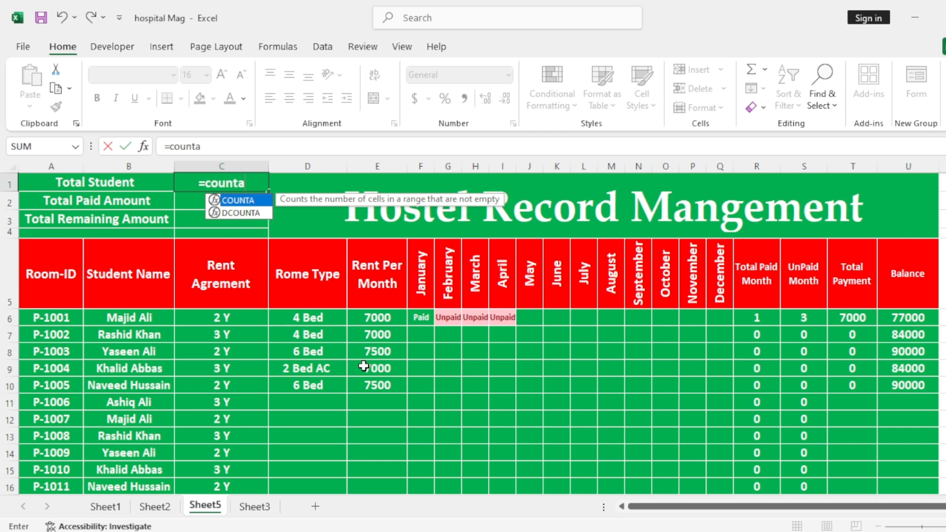
key("Tab")
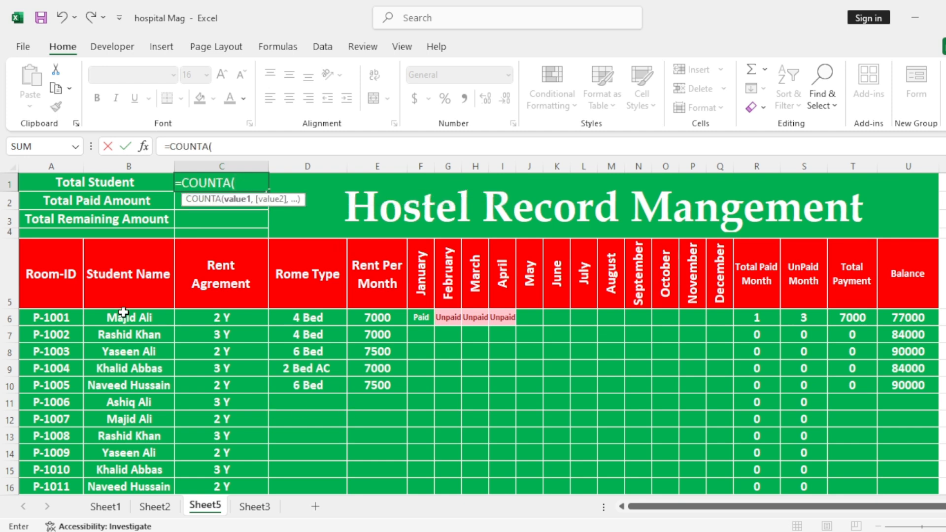
left_click_drag(123, 318, 153, 400)
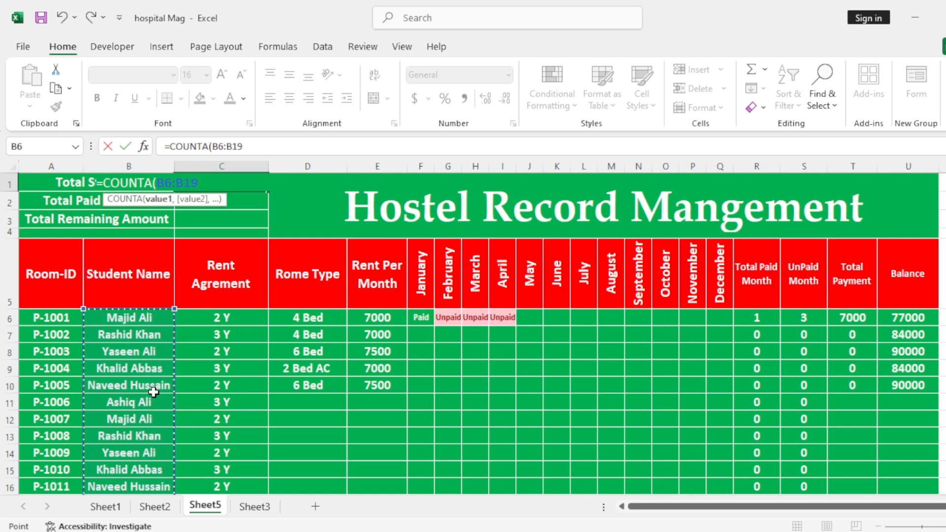
type(")")
key("Return")
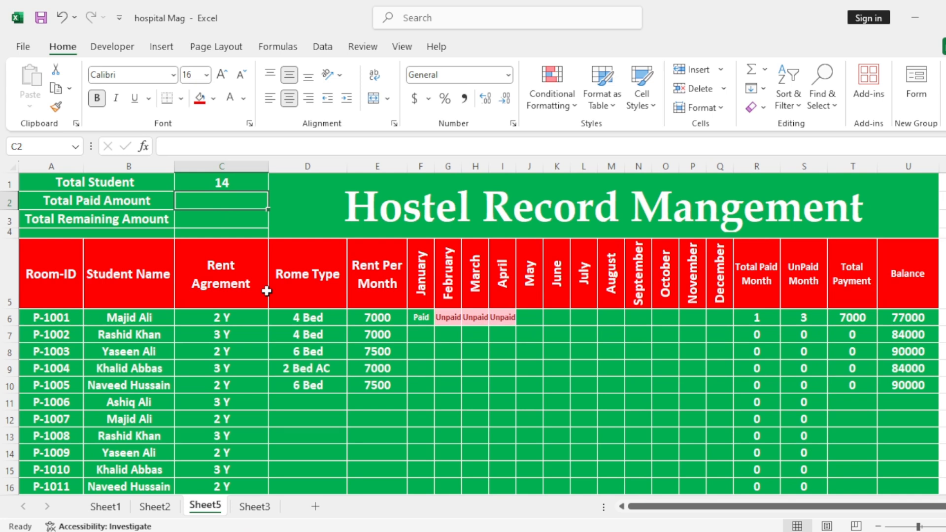
Total the paid amounts for Total Paid Amount in C2 with =SUM(T6:T19).
type("=sum")
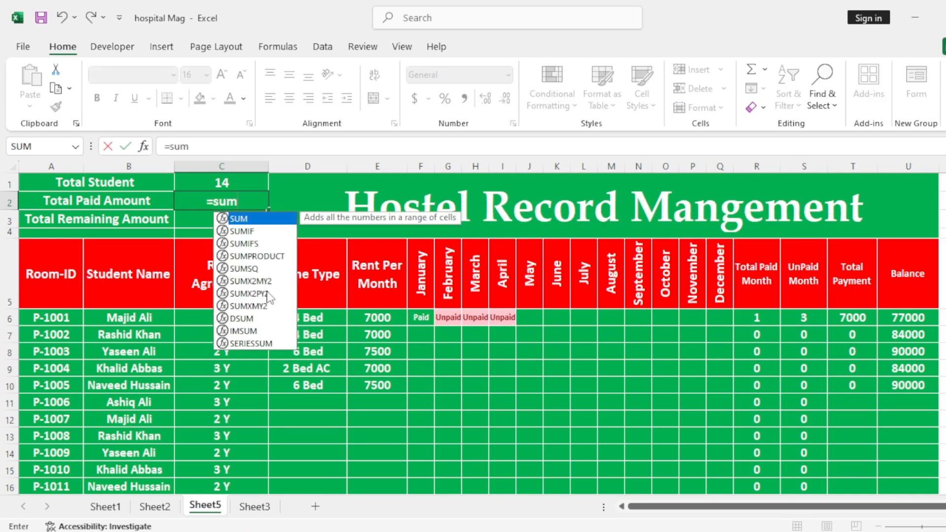
key("Tab")
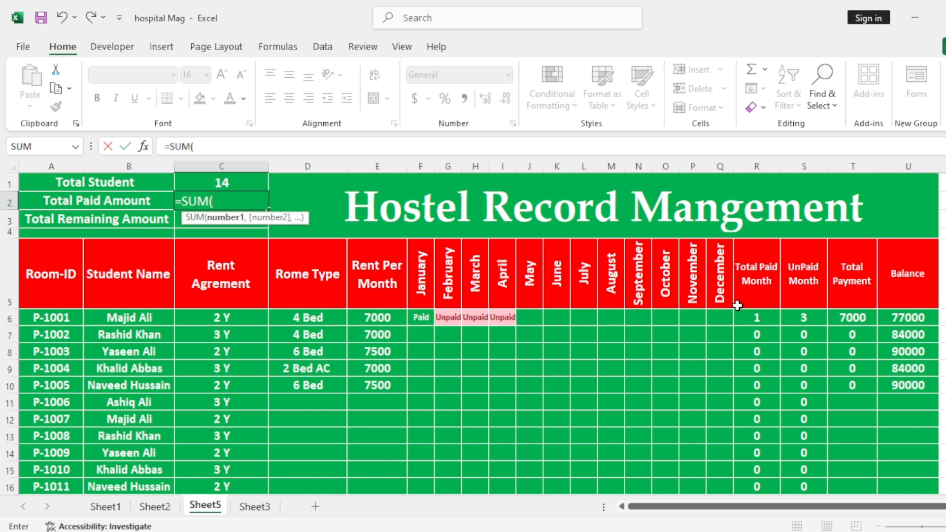
left_click_drag(851, 322, 870, 398)
scroll(805, 354, "up", 2)
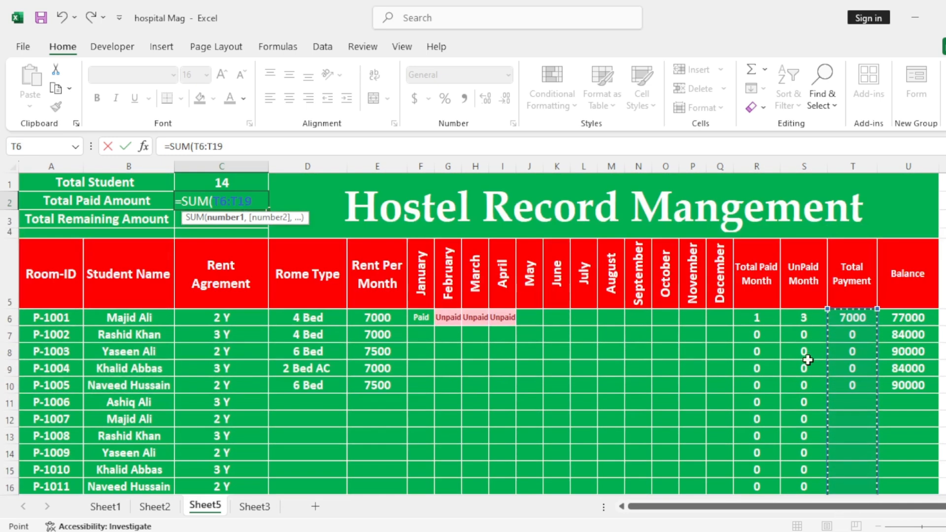
type(")")
key("Return")
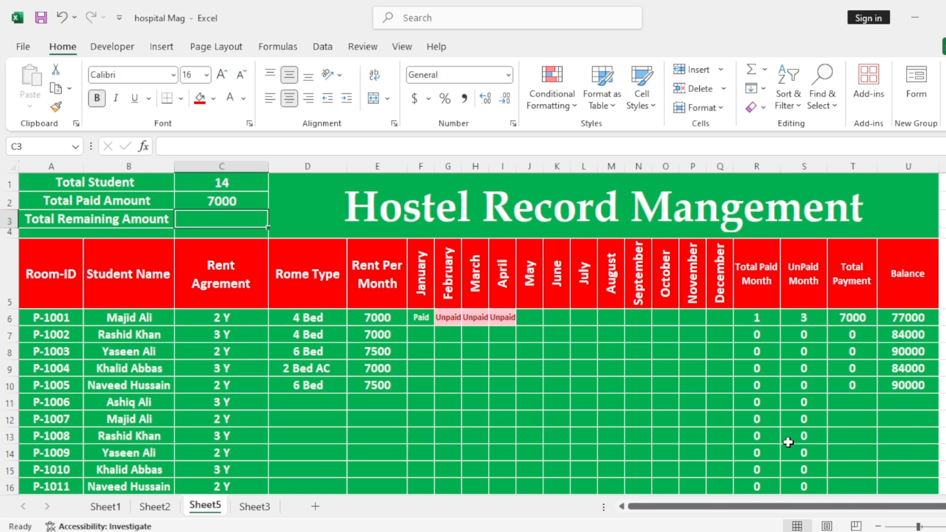
Total the balances for Total Remaining Amount in C3 with =SUM(U6:U19).
type("=sum")
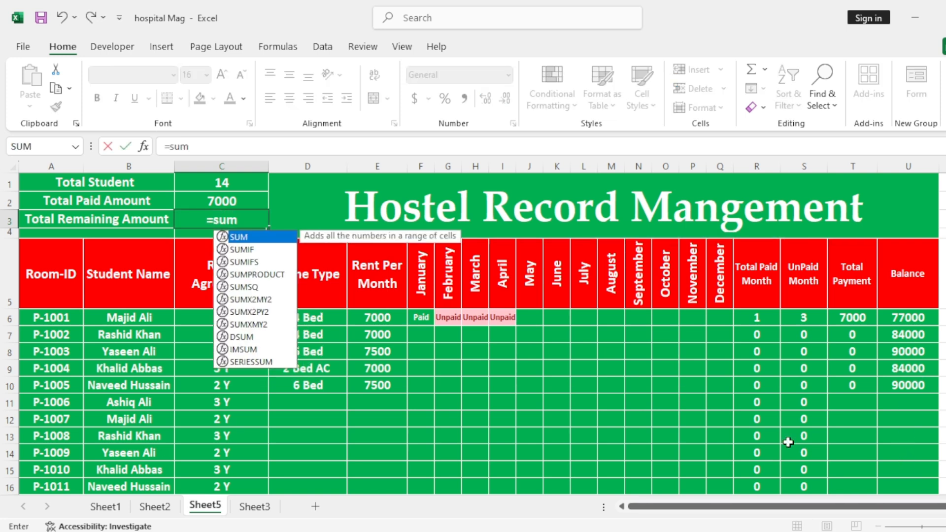
key("Tab")
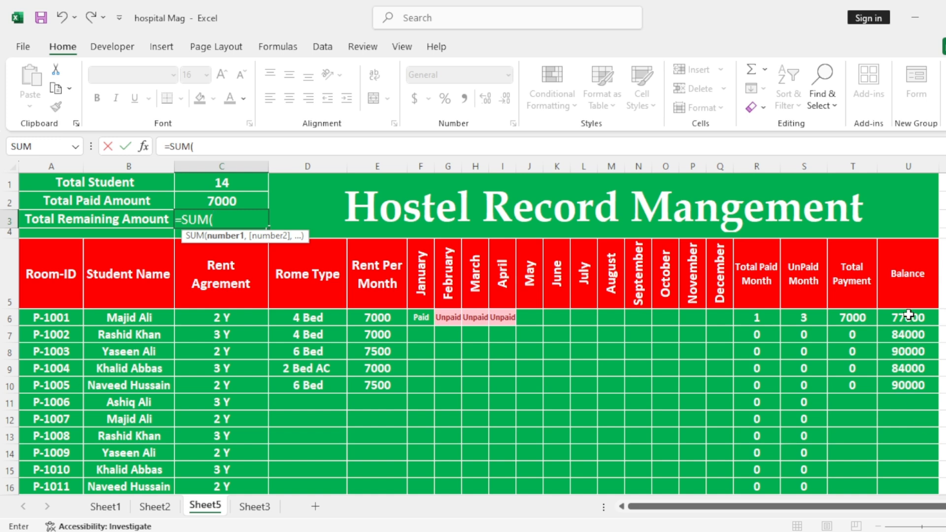
left_click_drag(904, 318, 911, 492)
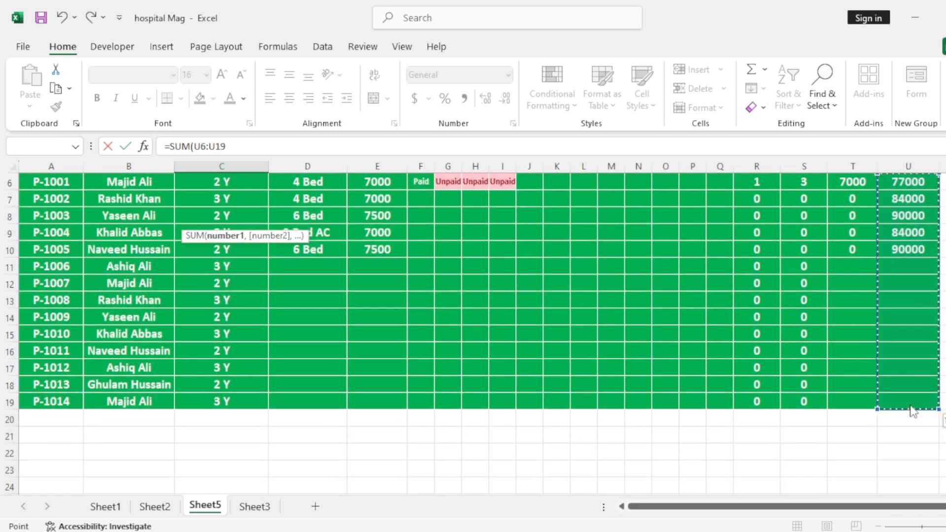
scroll(764, 386, "up", 2)
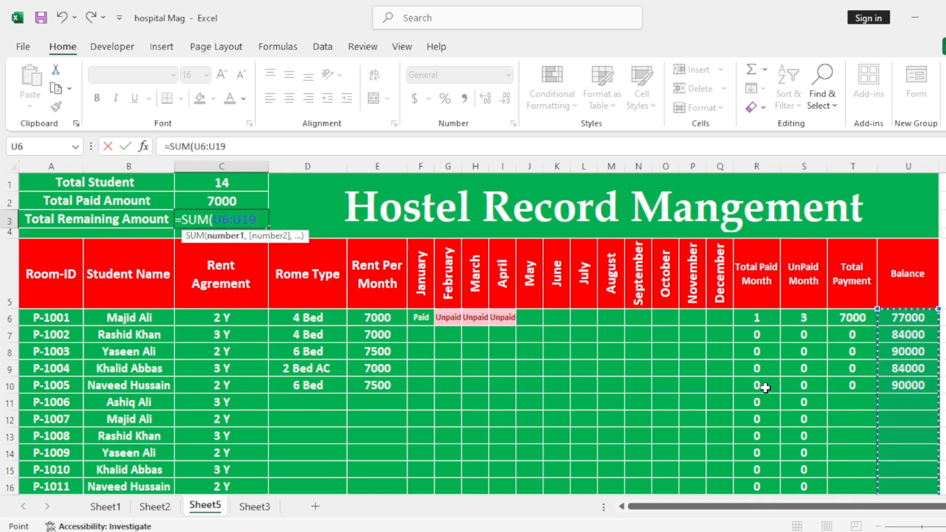
type(")")
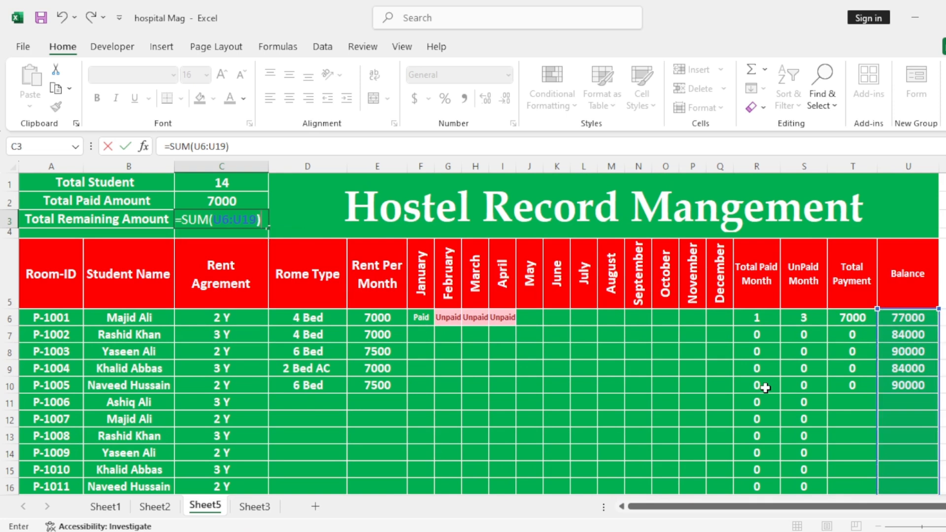
key("Return")
left_click(632, 353)
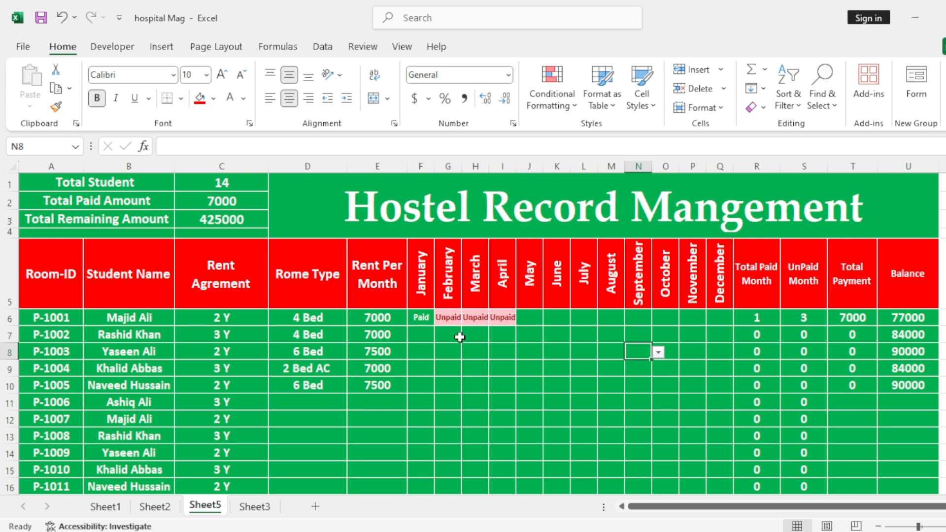
For room P-1002 in row 7, set January and March to Paid, and February and April to Unpaid.
left_click(422, 334)
left_click(427, 350)
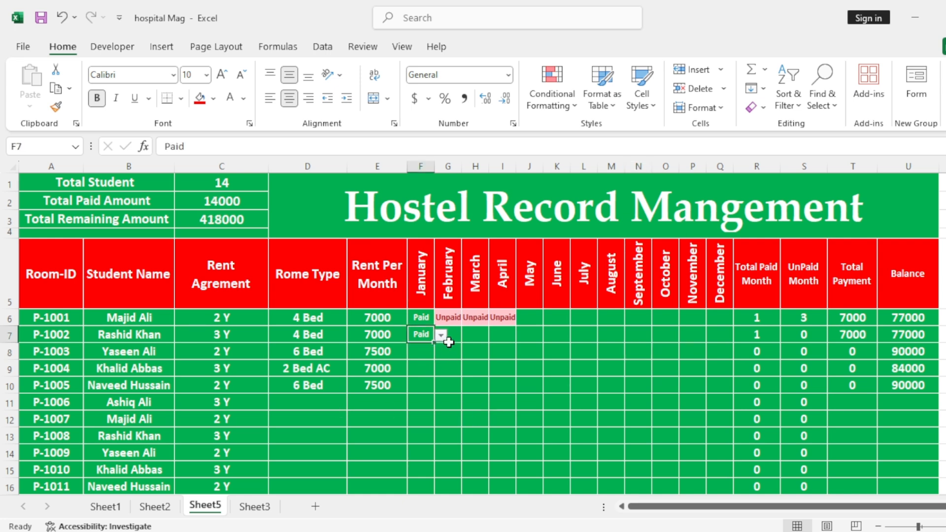
left_click(455, 336)
left_click(454, 357)
left_click(484, 337)
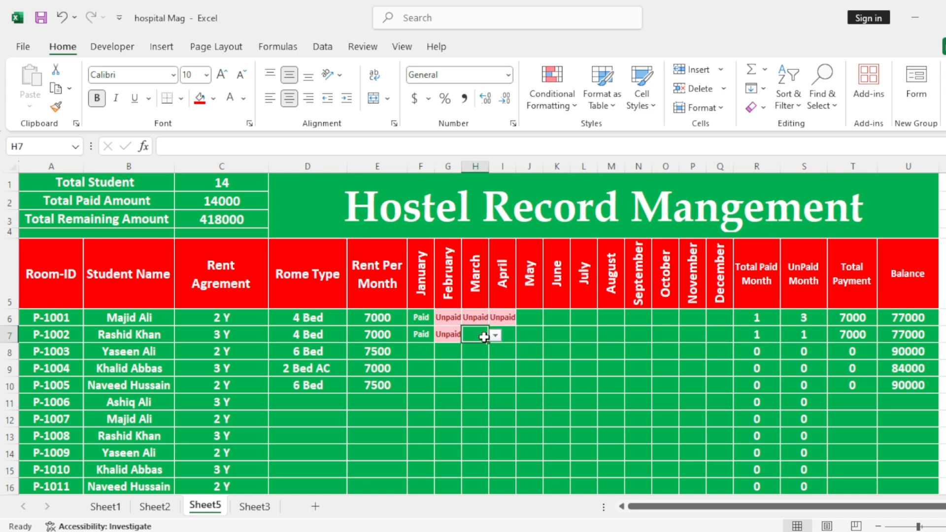
left_click(486, 347)
left_click(511, 336)
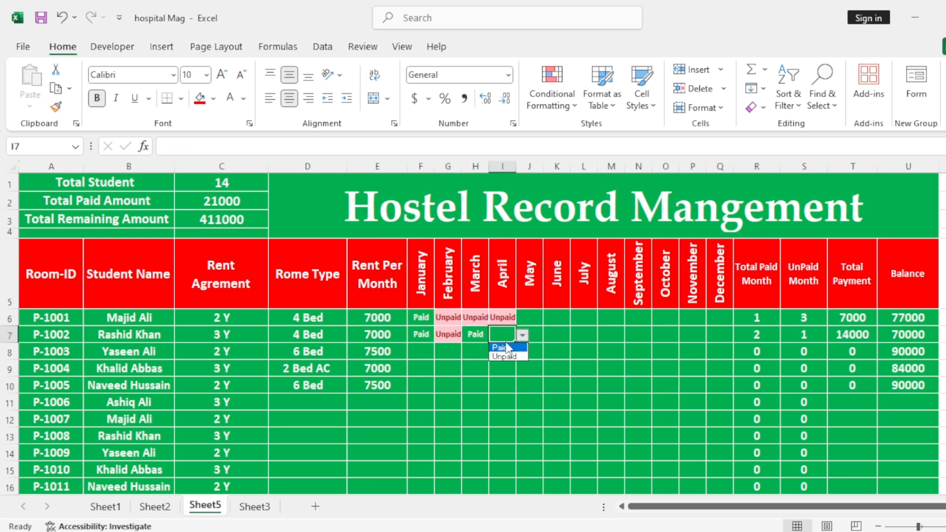
left_click(503, 355)
Set May and June to Paid for room P-1002 in row 7.
left_click(537, 338)
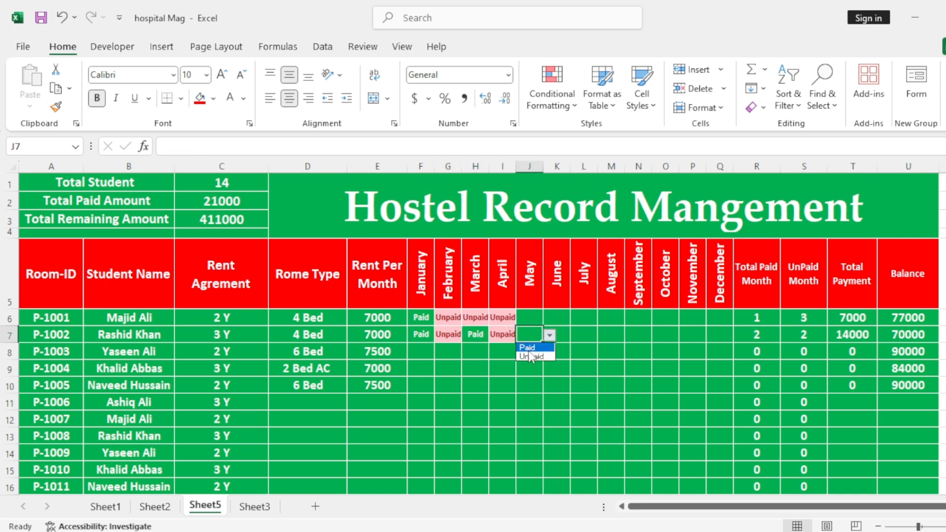
left_click(527, 347)
left_click(559, 337)
left_click(576, 336)
left_click(575, 340)
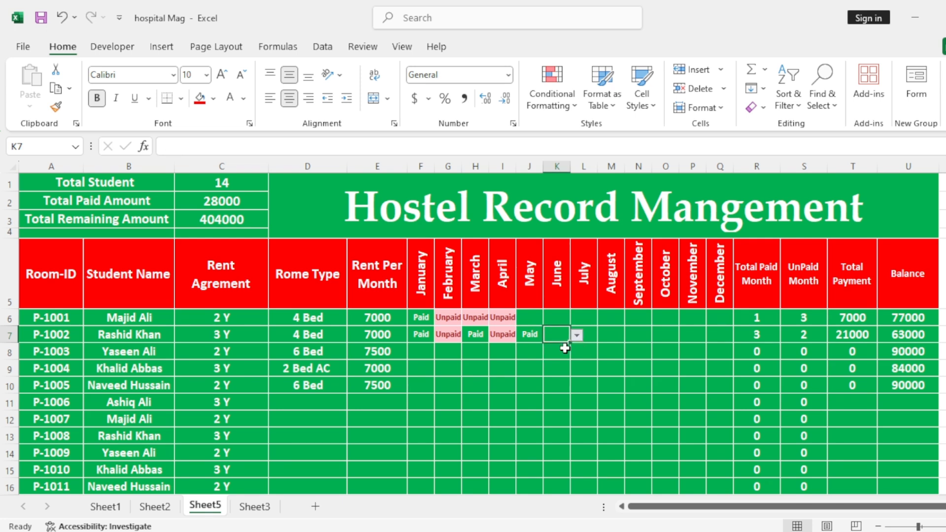
left_click(565, 349)
left_click(525, 371)
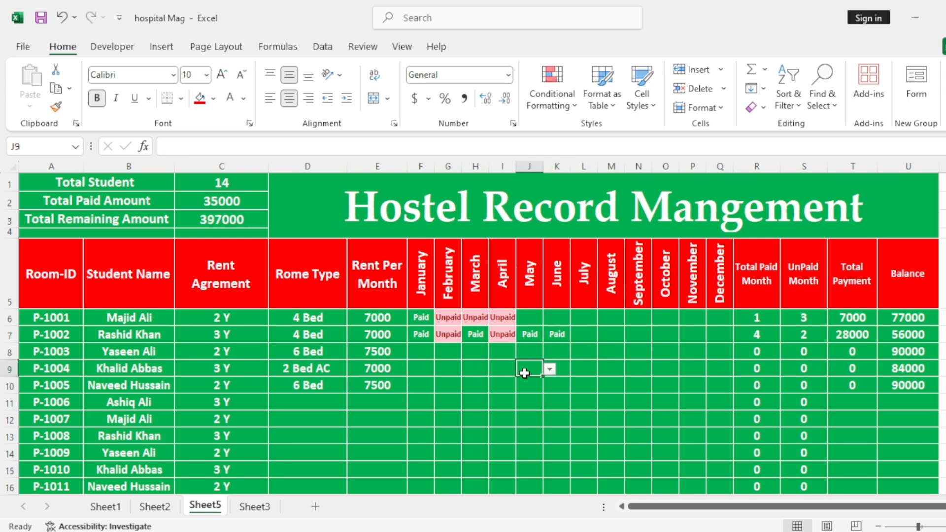
For room P-1001 in row 6, set May to Paid and June to Unpaid.
left_click(536, 321)
left_click(550, 318)
left_click(529, 330)
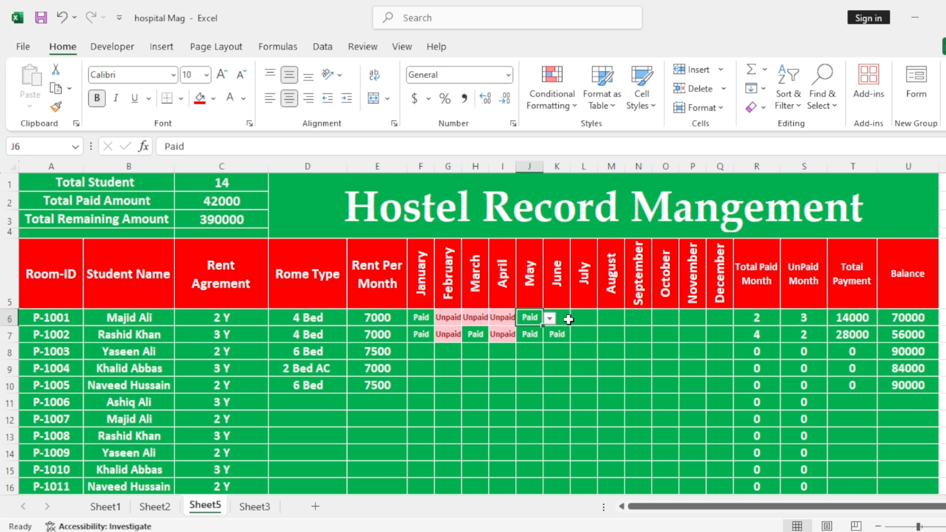
left_click(569, 320)
left_click(575, 319)
left_click(561, 342)
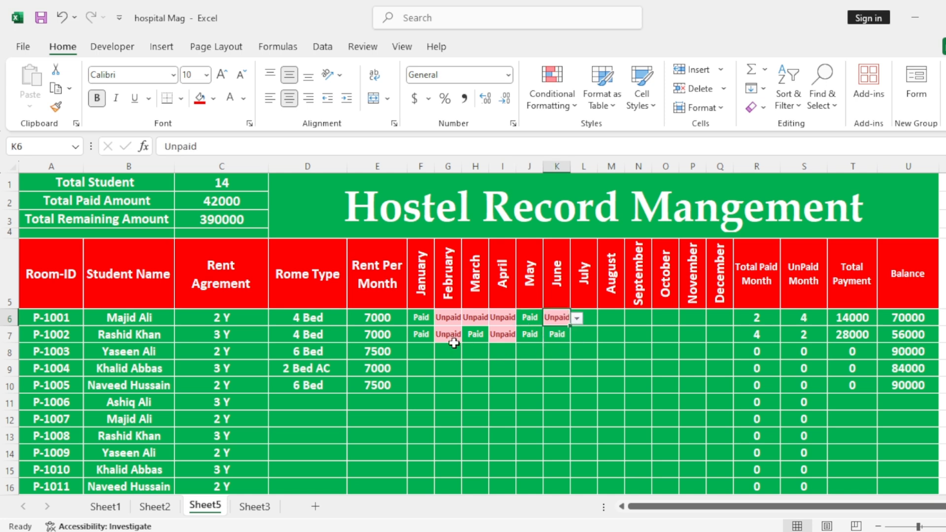
left_click(453, 350)
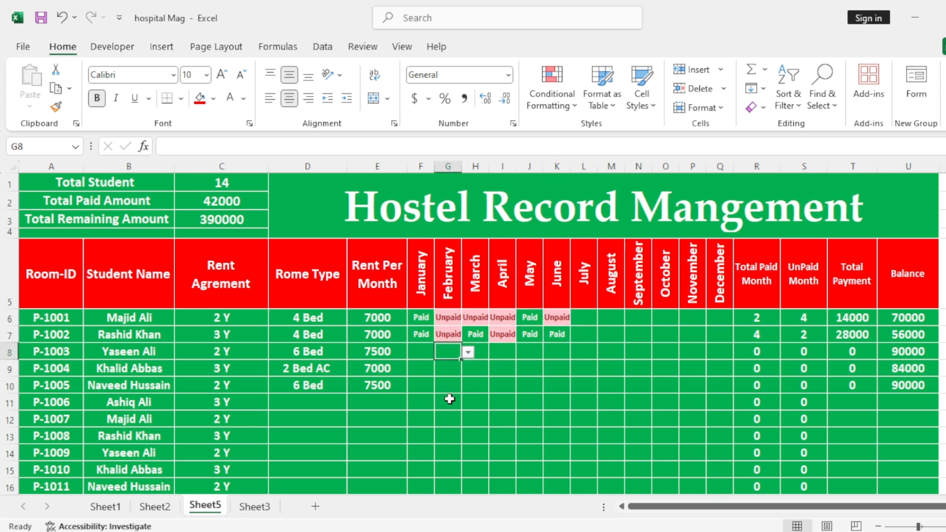